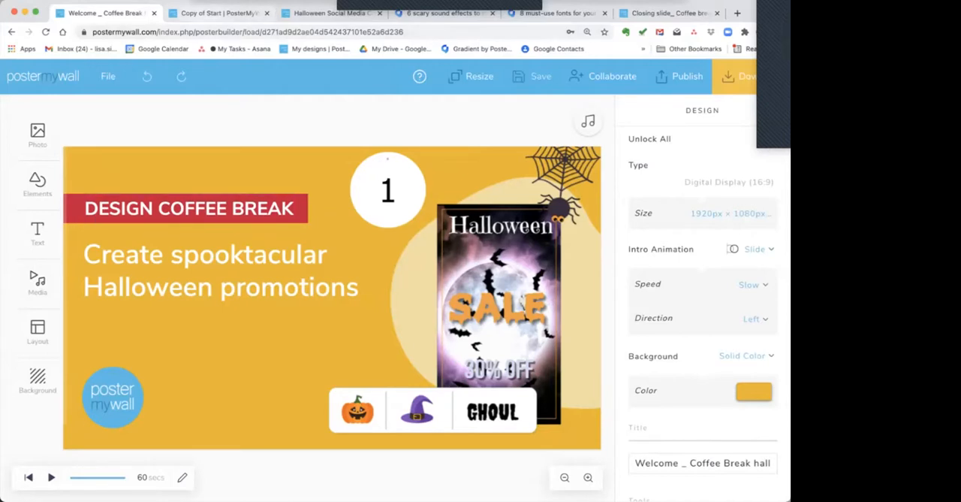
Examine the 2021 Halloween social media calendar's post ideas and design templates for October 1 through 16.
left_click(218, 13)
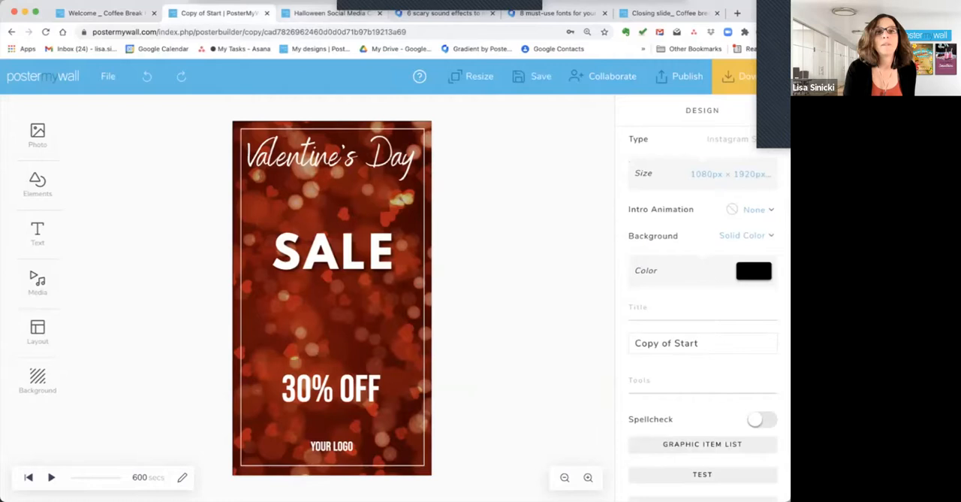
left_click(331, 14)
scroll(375, 285, "up", 10)
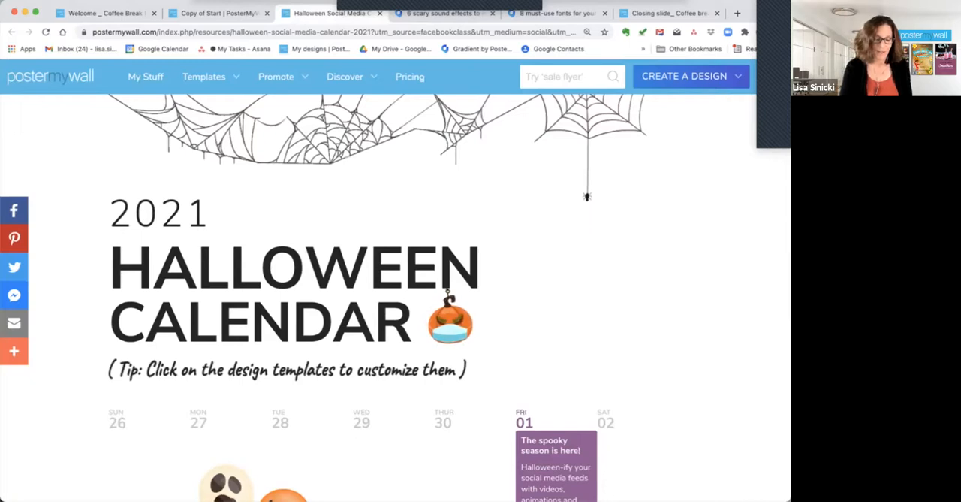
scroll(375, 285, "down", 5)
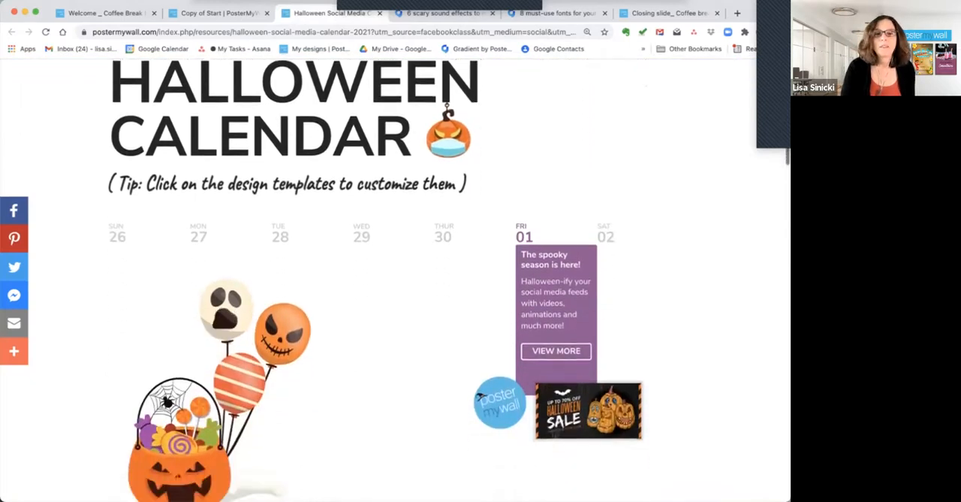
scroll(376, 285, "down", 1)
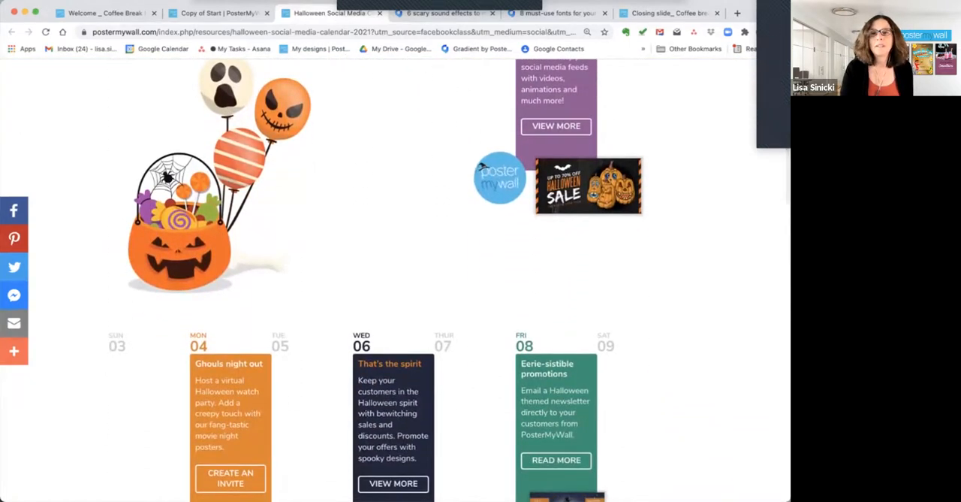
scroll(450, 285, "down", 2)
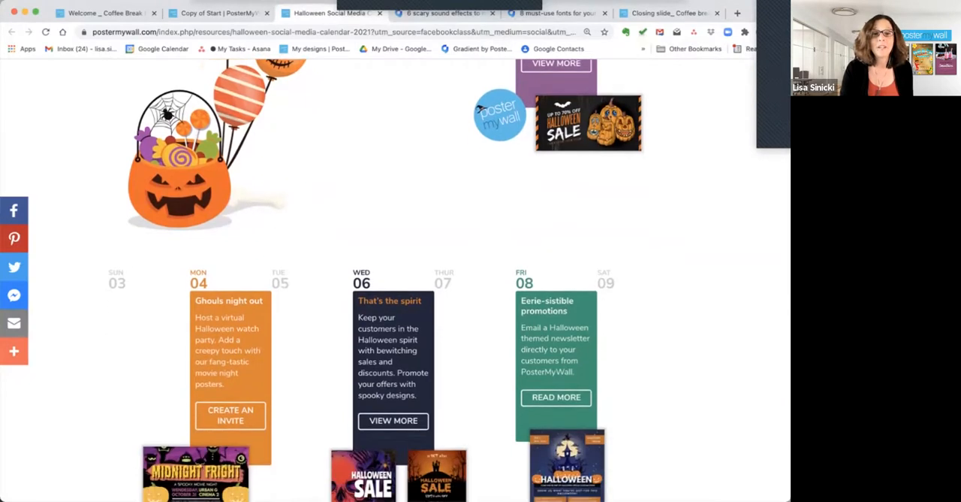
scroll(450, 285, "down", 1)
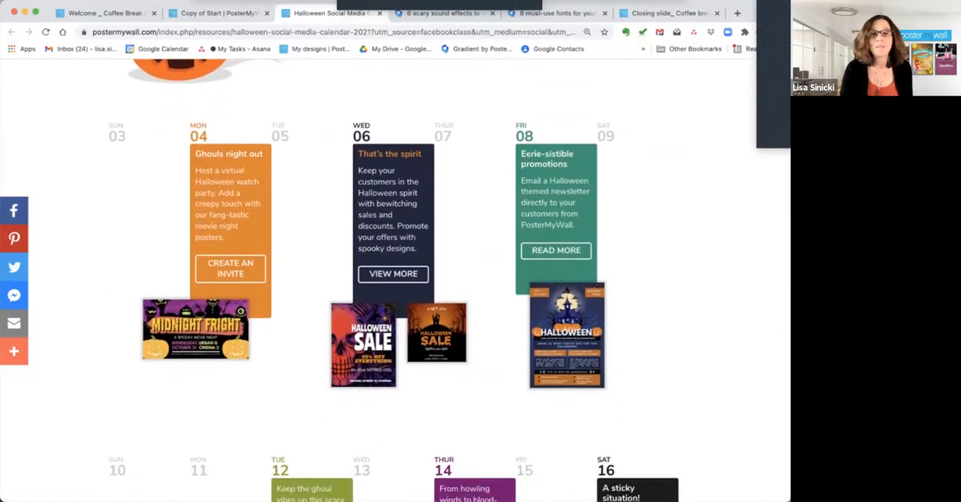
scroll(450, 285, "down", 2)
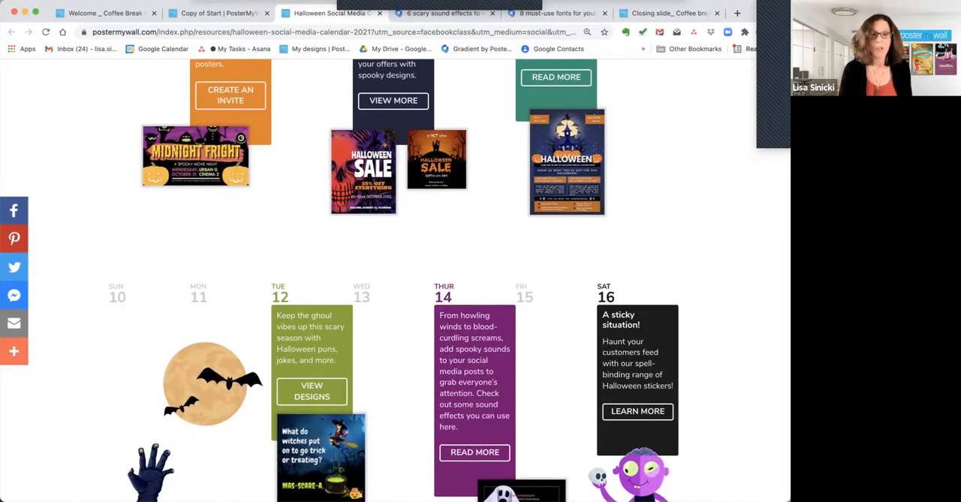
scroll(450, 286, "up", 3)
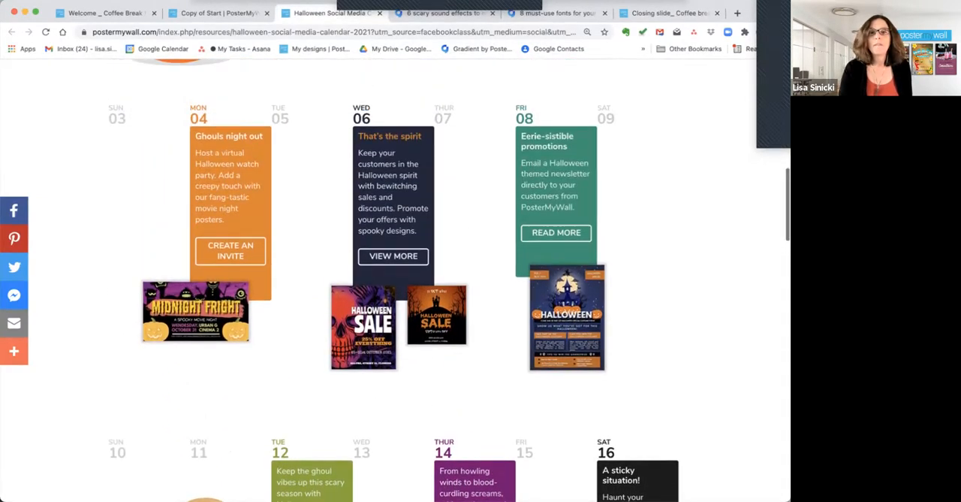
scroll(479, 193, "up", 3)
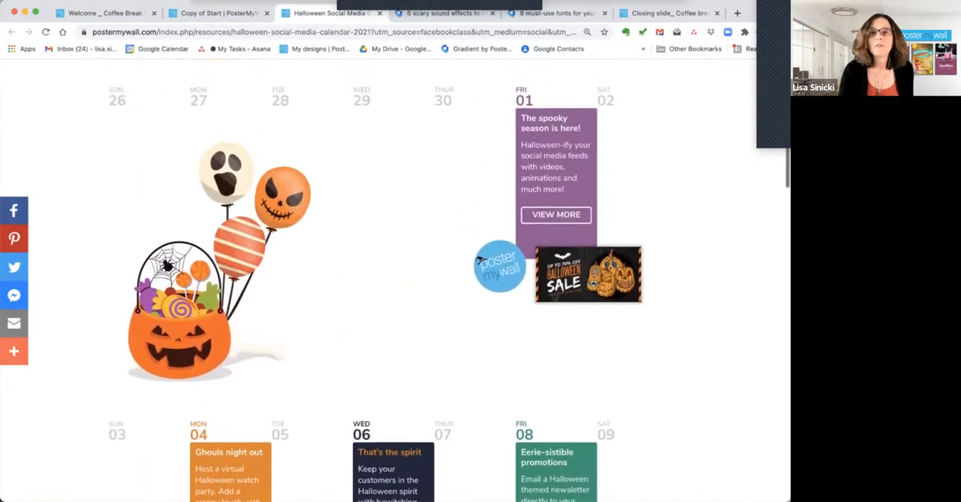
scroll(595, 220, "down", 5)
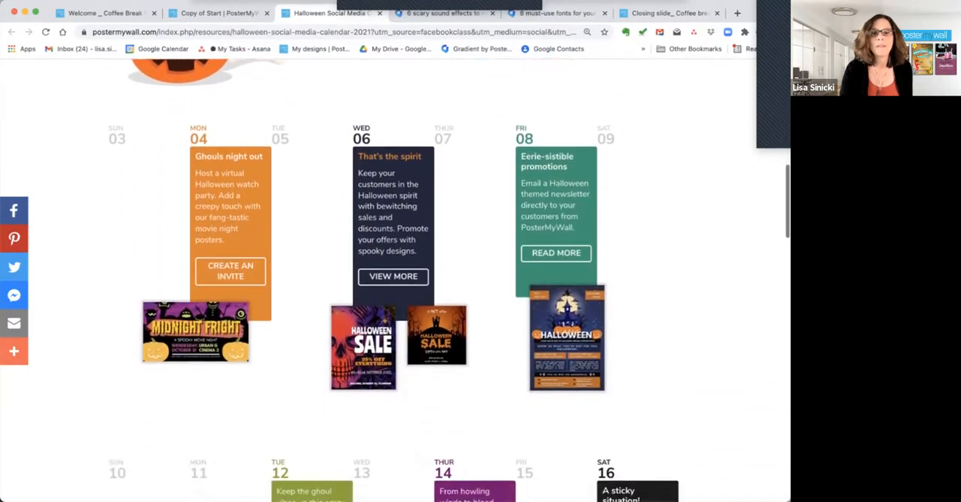
scroll(449, 281, "down", 2)
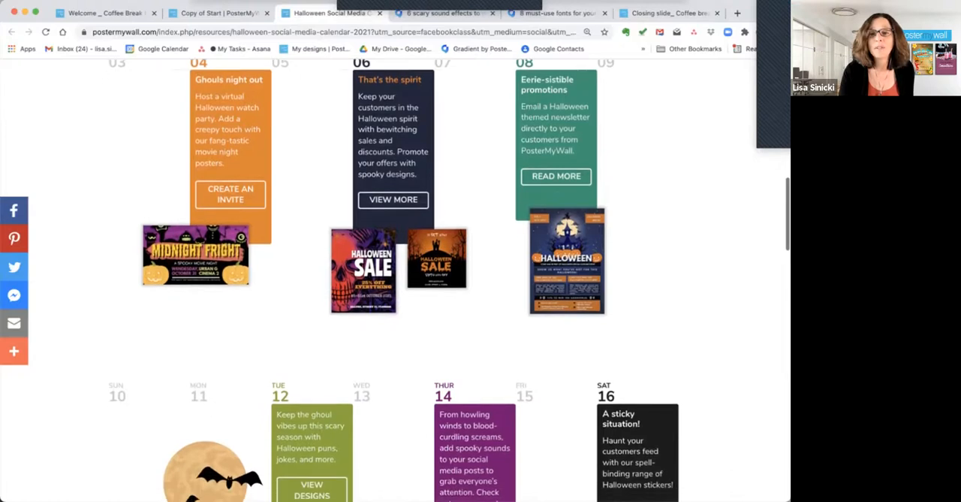
scroll(449, 280, "down", 3)
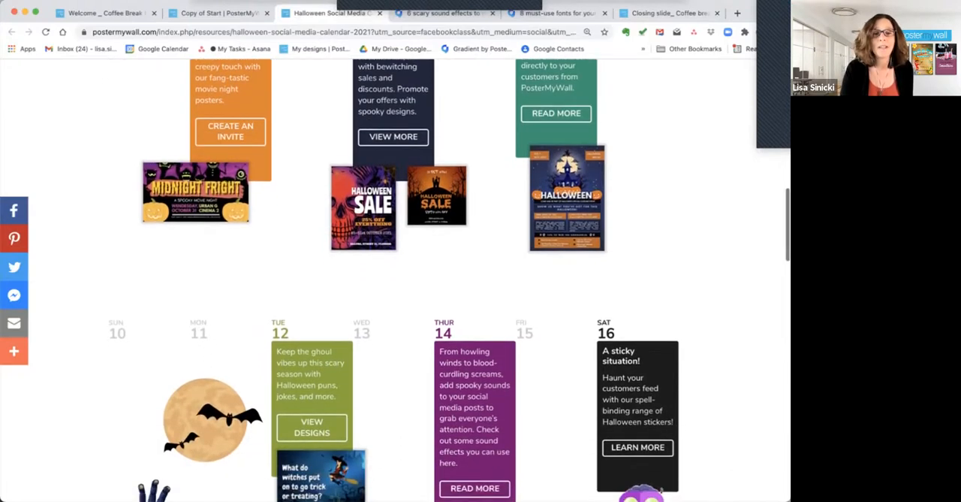
scroll(449, 280, "down", 1)
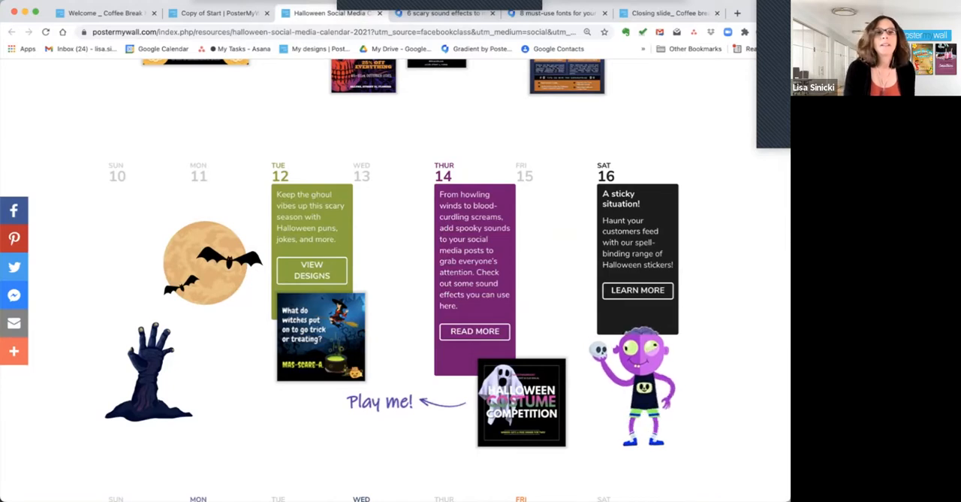
In the Copy of Start design, begin replacing the red hearts background image with a stock video and search Storyblocks for "halloween".
key("ctrl+shift+Tab")
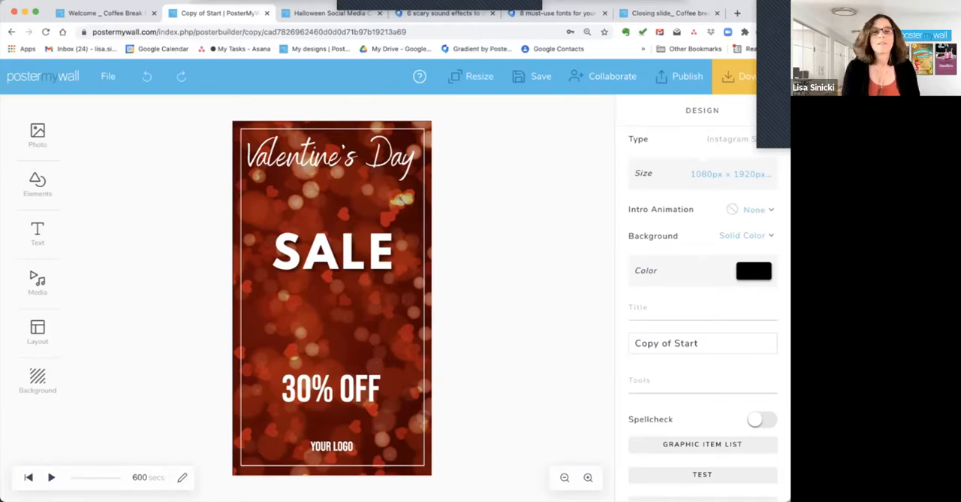
left_click(332, 320)
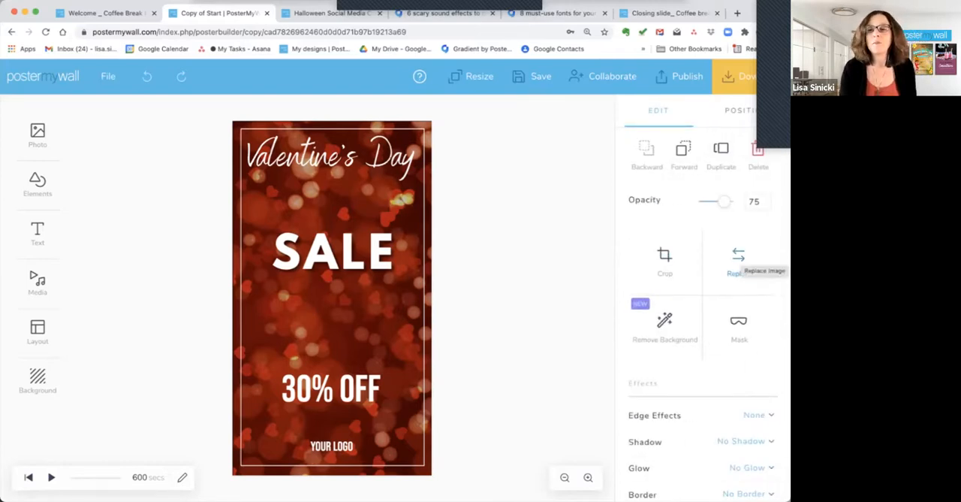
left_click(738, 259)
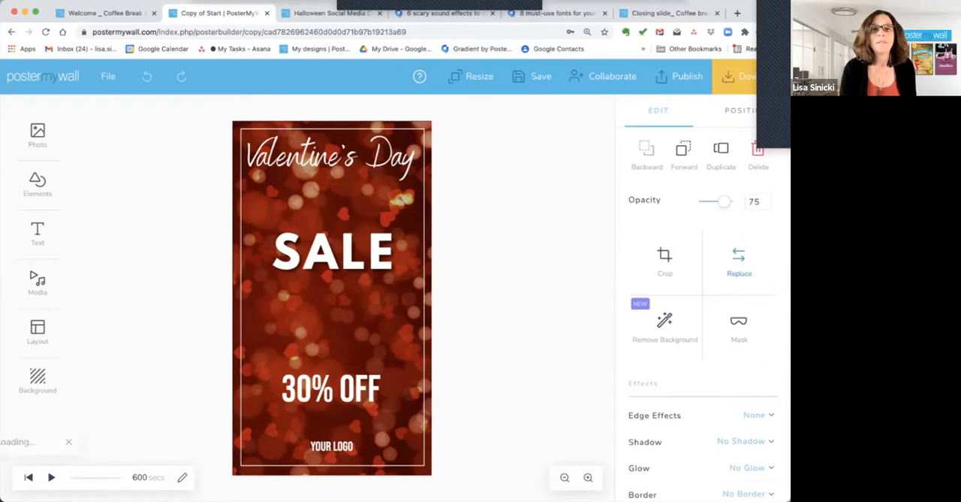
left_click(428, 155)
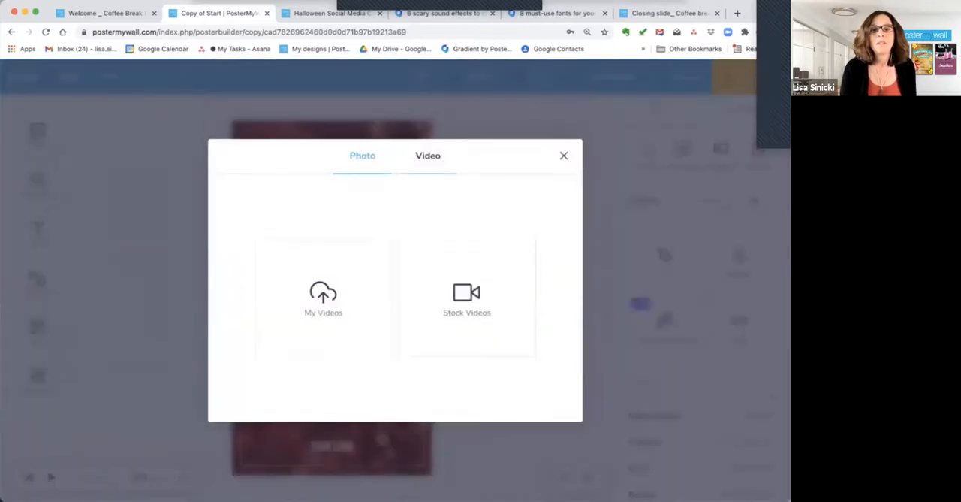
left_click(466, 300)
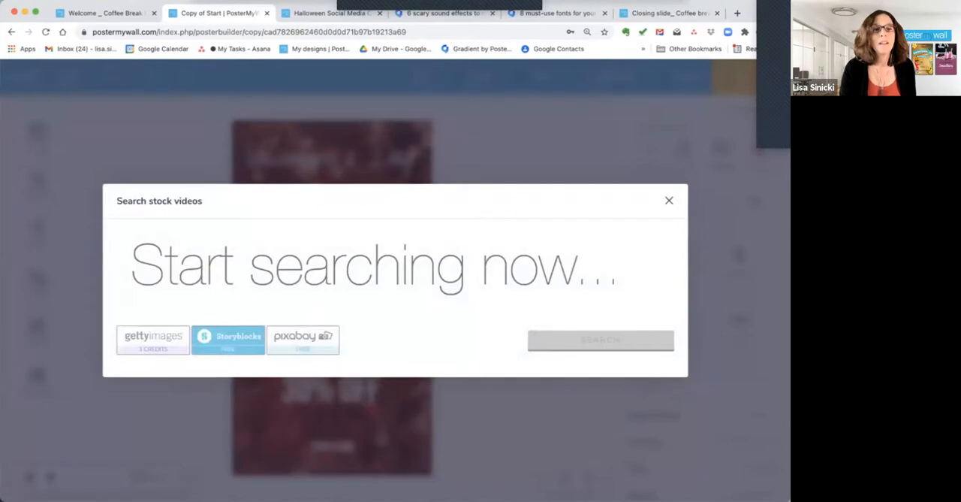
type("h")
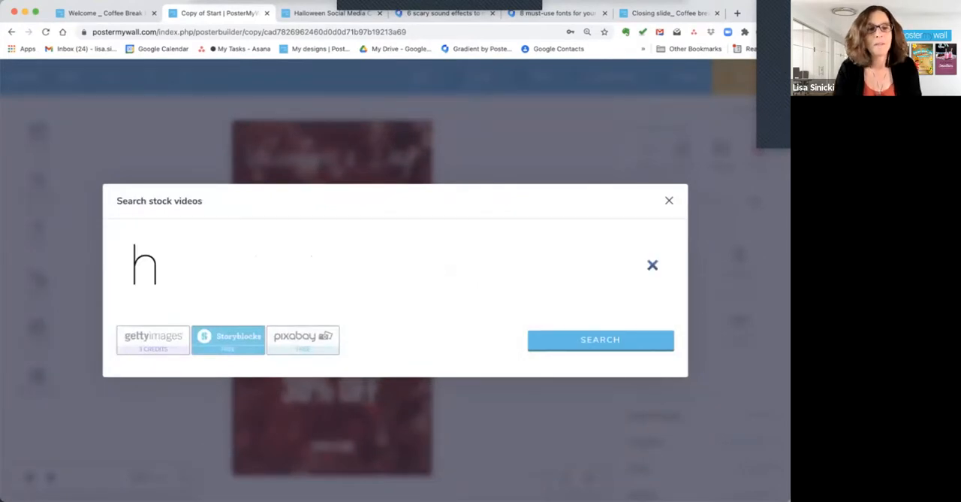
type("alloween")
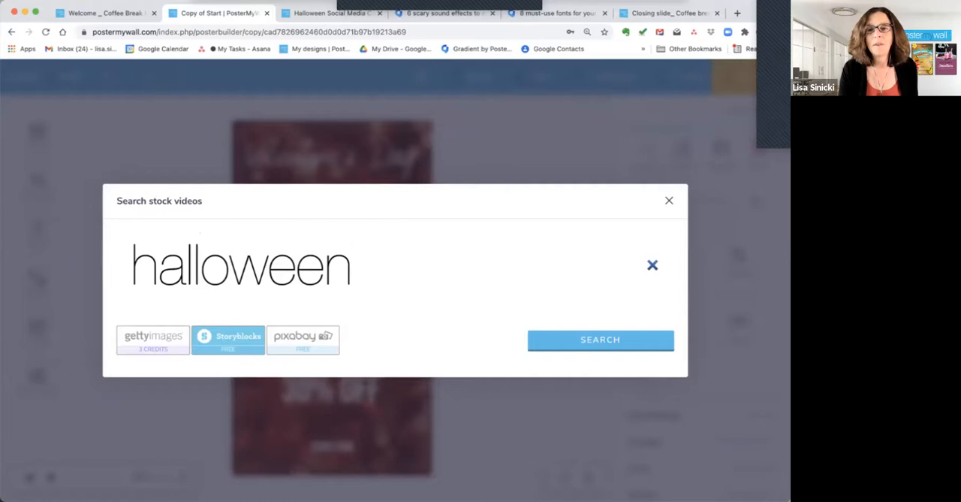
key("Return")
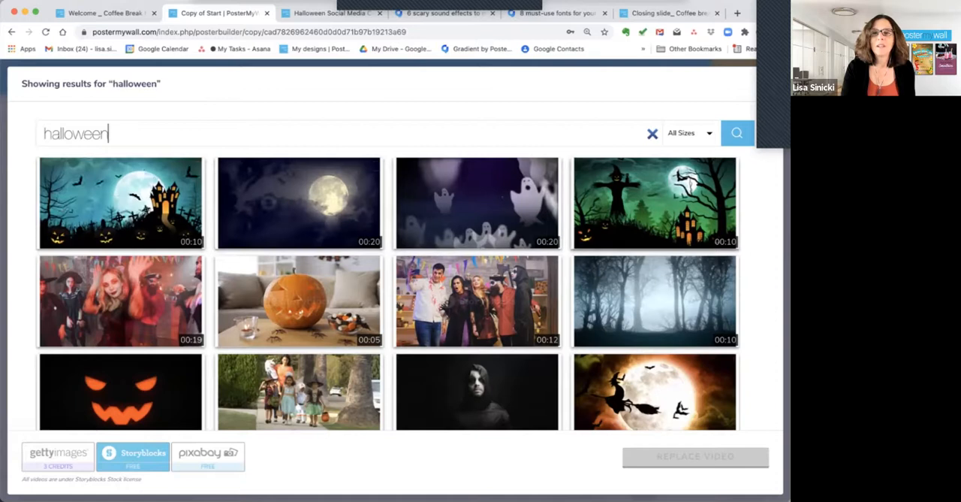
Replace the background with the 10-second stock video of black bats flying in front of a full moon with purple clouds.
scroll(395, 292, "down", 2)
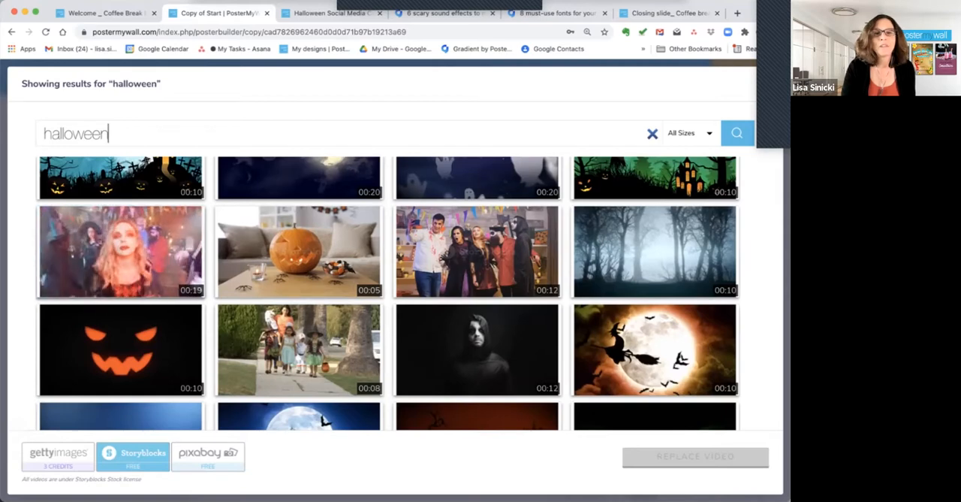
scroll(395, 293, "down", 3)
scroll(395, 293, "down", 7)
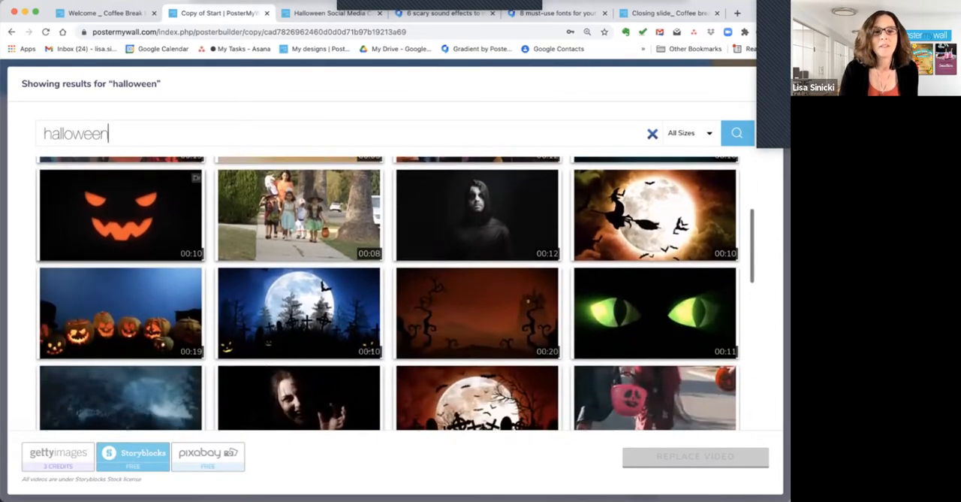
scroll(395, 293, "down", 10)
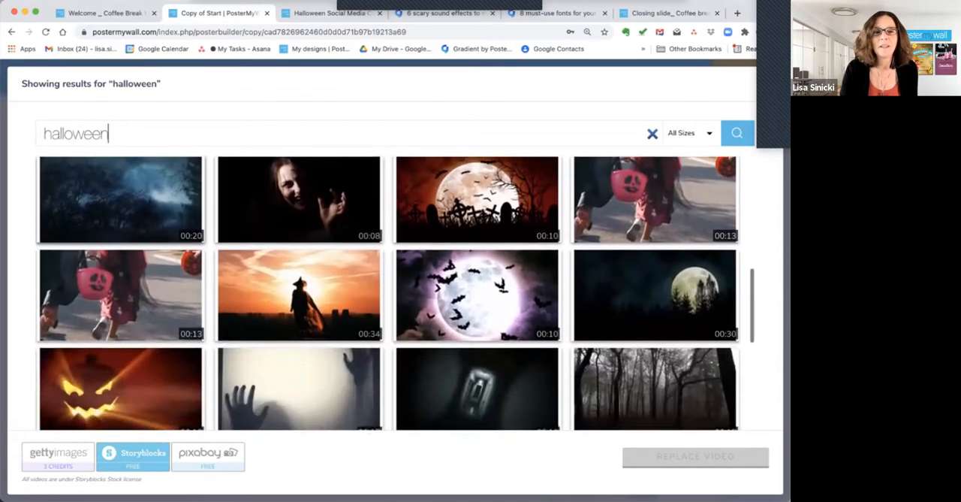
scroll(395, 293, "down", 1)
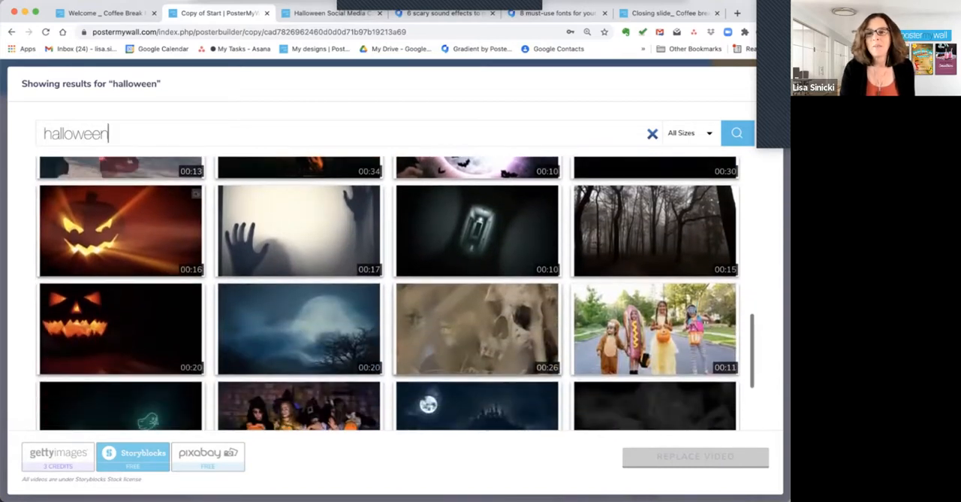
scroll(395, 293, "down", 1)
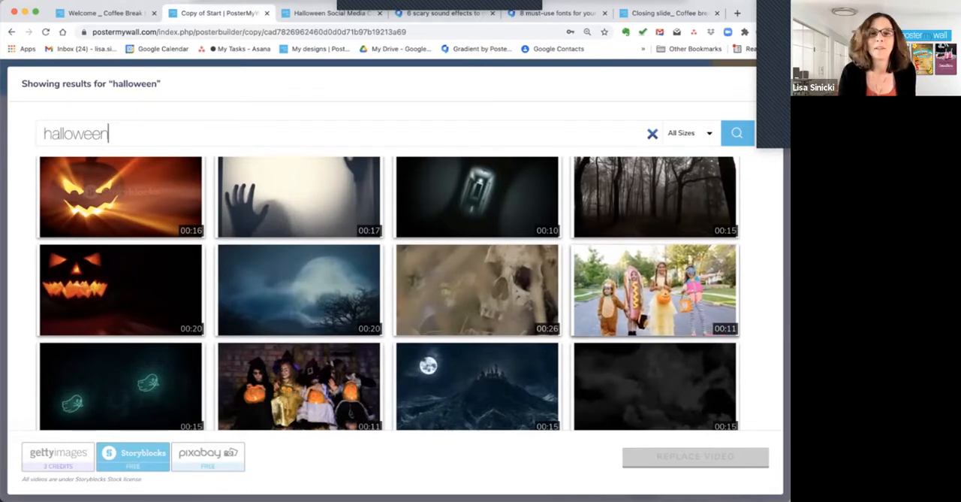
scroll(655, 290, "up", 2)
scroll(655, 315, "up", 5)
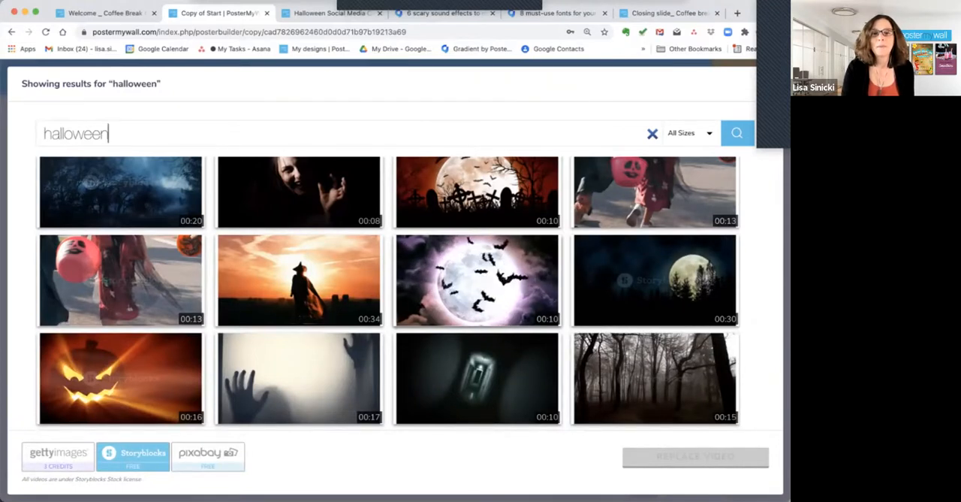
left_click(477, 280)
left_click(696, 456)
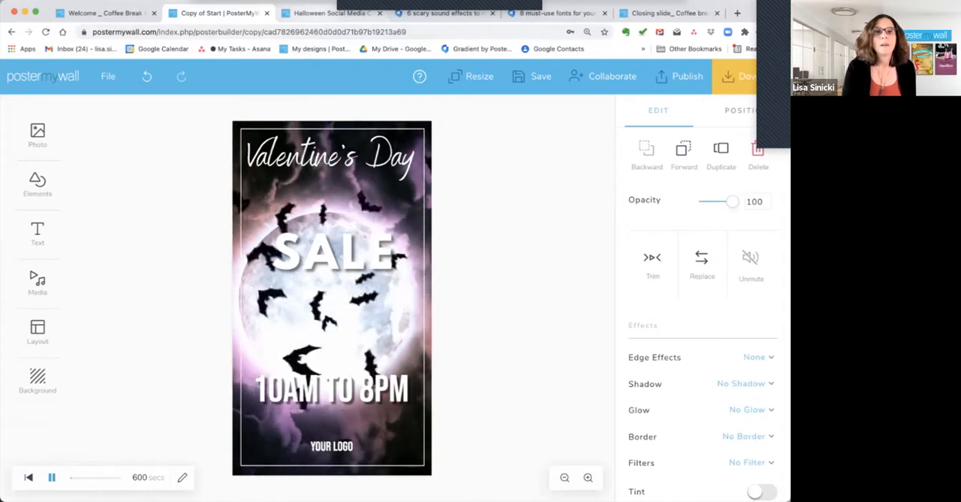
Check the Halloween calendar's October 18 to 22 ideas and examine the font samples in the article "8 must-use fonts for your Halloween promotions".
left_click(331, 13)
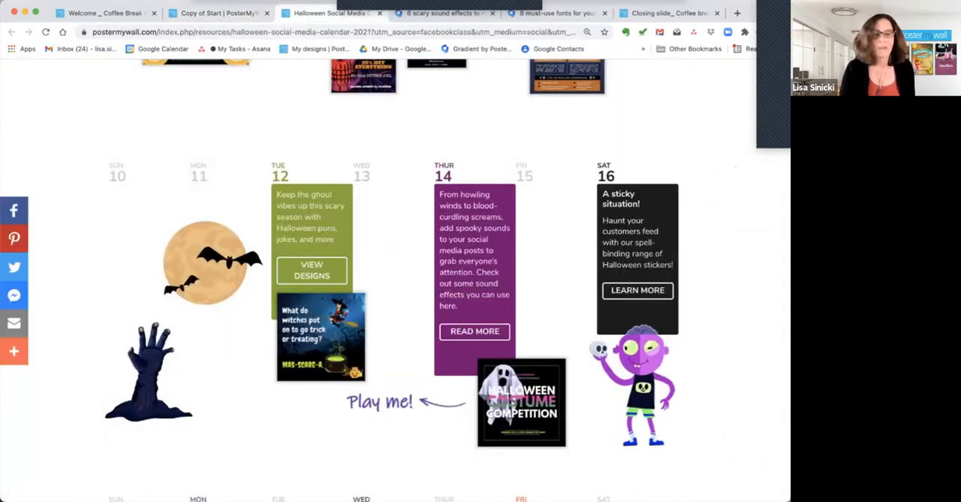
scroll(447, 280, "down", 10)
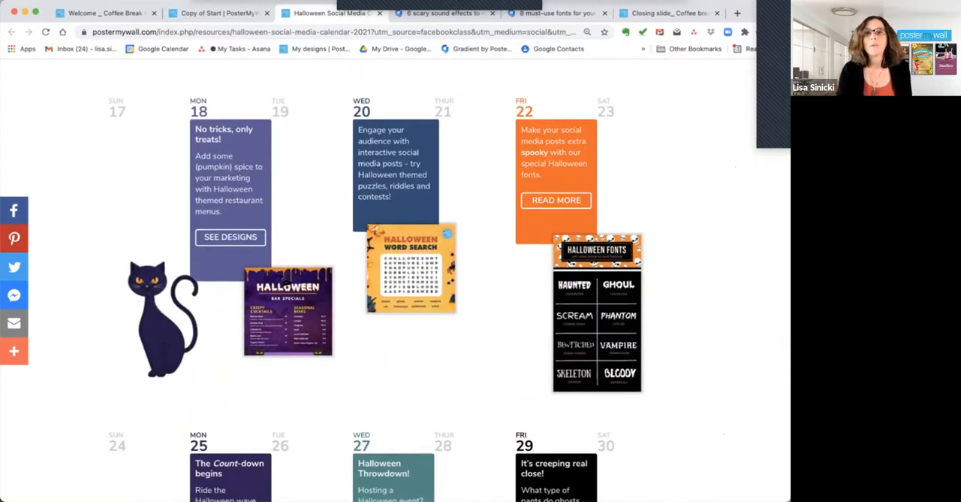
scroll(450, 295, "down", 1)
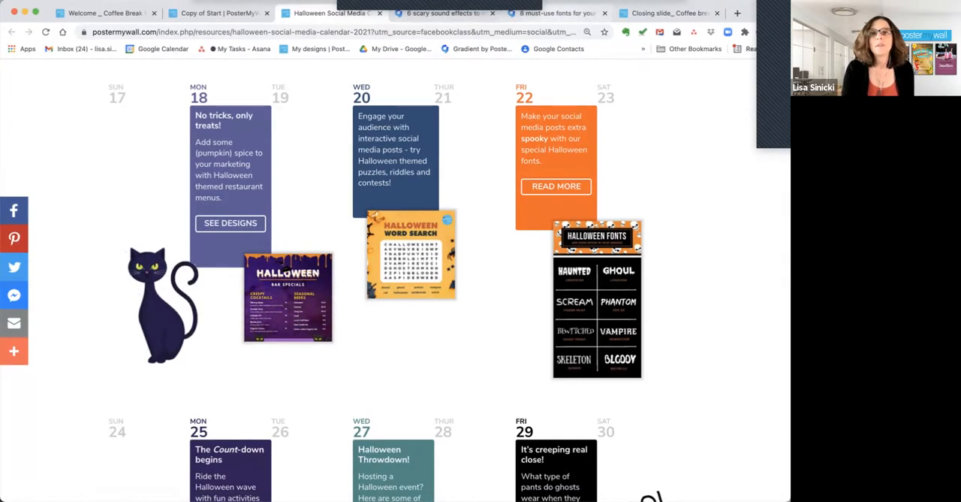
left_click(559, 12)
scroll(395, 300, "down", 7)
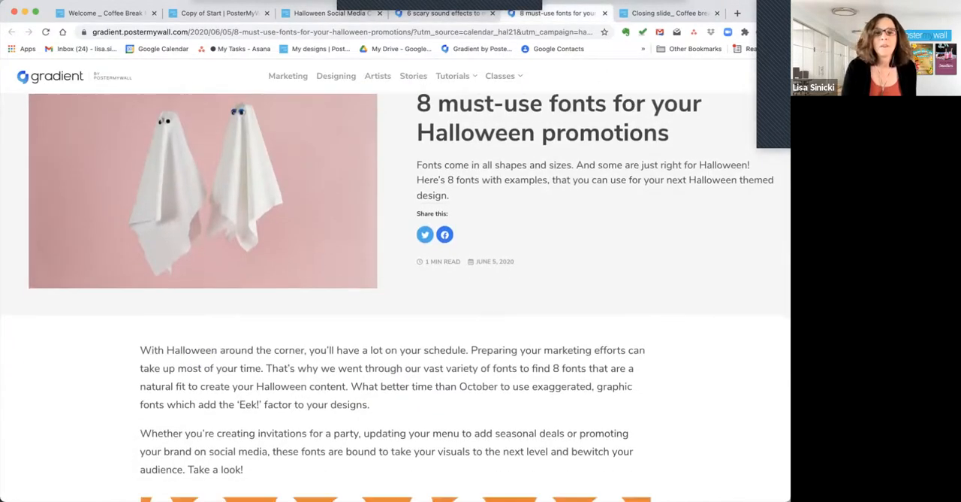
scroll(395, 301, "down", 10)
scroll(395, 301, "up", 1)
scroll(395, 301, "down", 3)
scroll(395, 301, "up", 3)
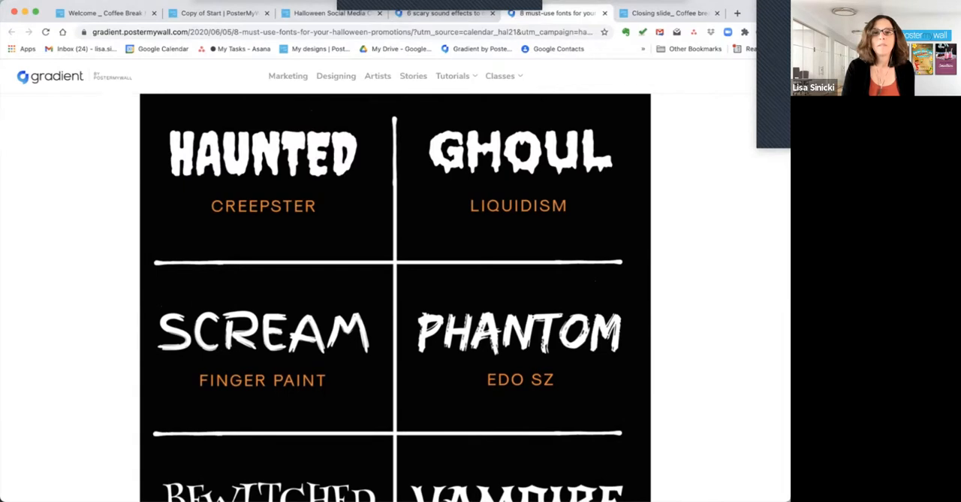
scroll(395, 300, "down", 3)
scroll(395, 300, "up", 3)
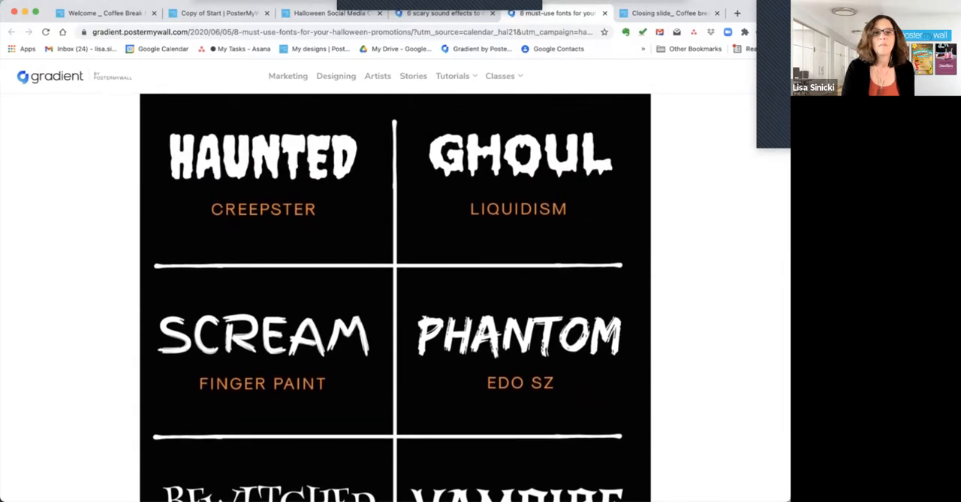
scroll(395, 300, "down", 5)
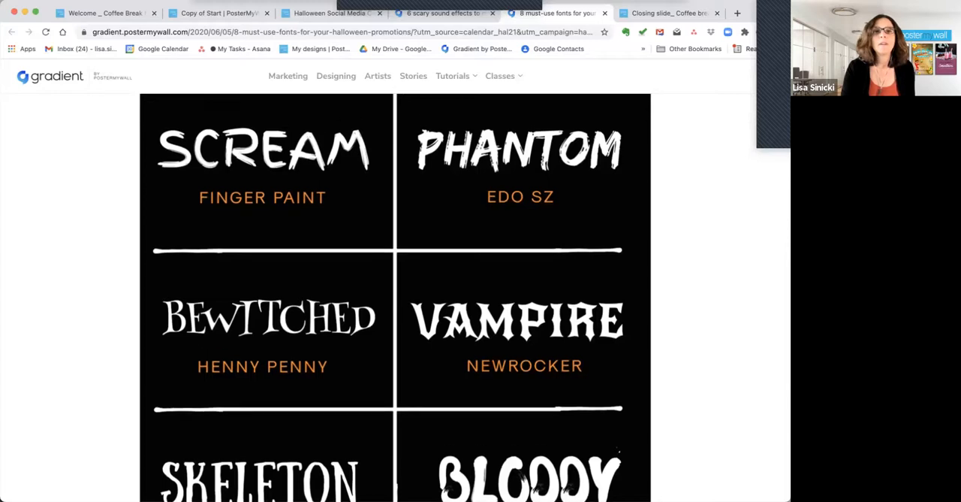
In the Copy of Start design, replace the "Valentine's Day" heading with "Halloween" and set its font to Henny Penny.
scroll(395, 300, "down", 1)
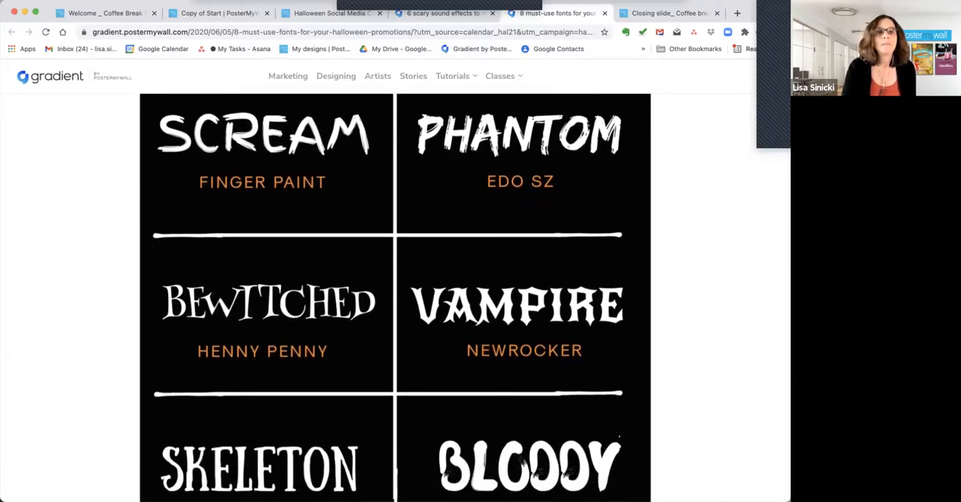
left_click(219, 13)
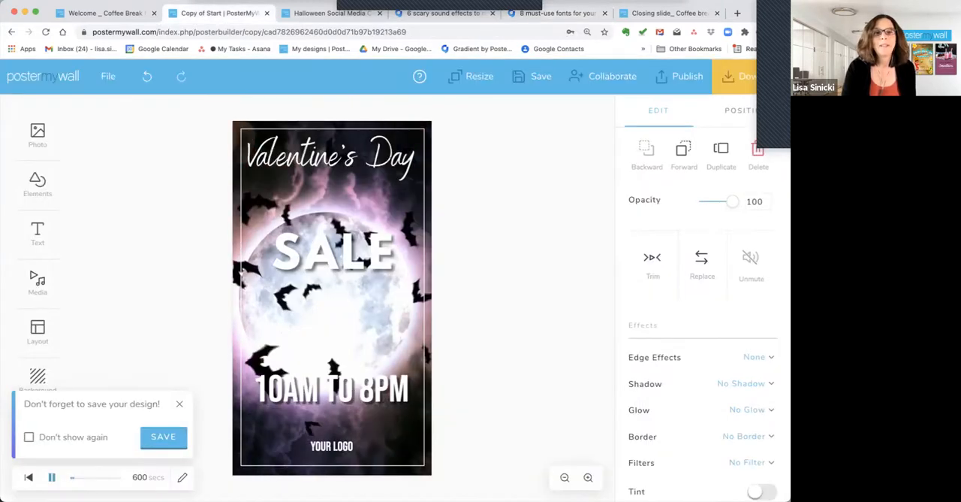
left_click(332, 155)
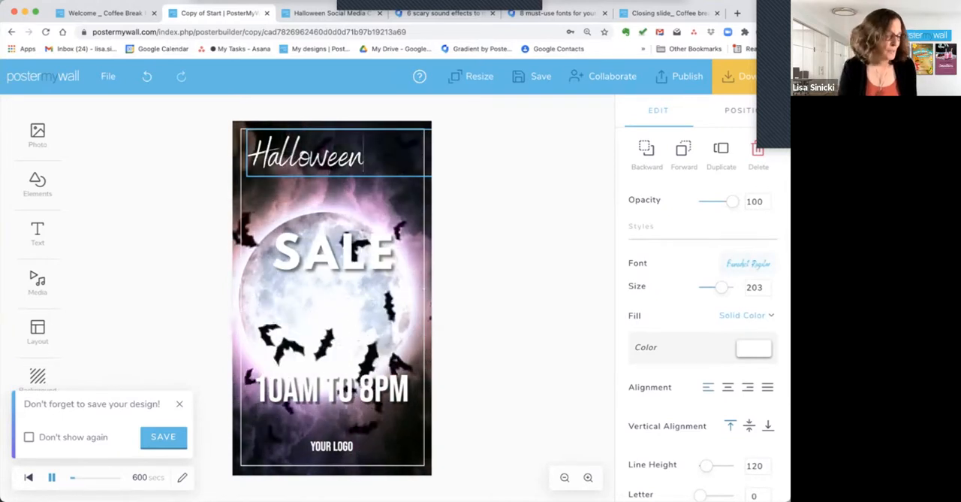
left_click(749, 264)
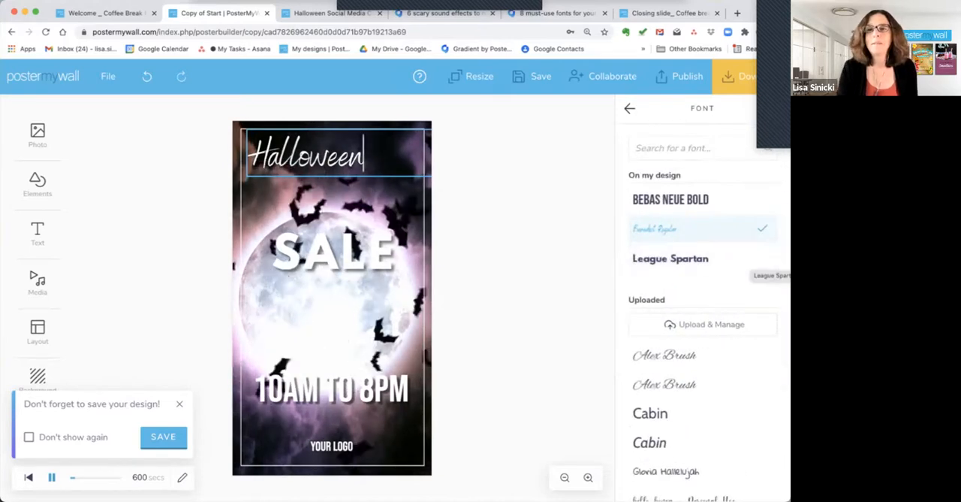
left_click(673, 148)
type("he")
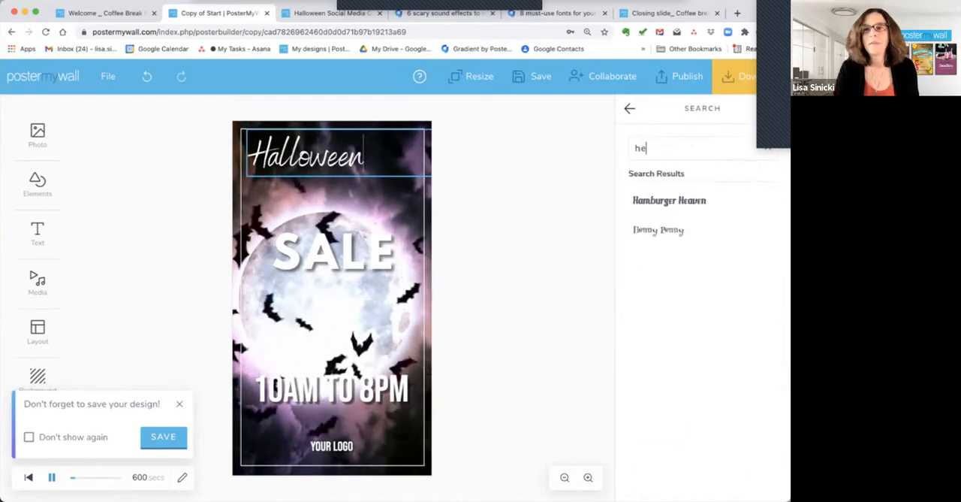
left_click(659, 230)
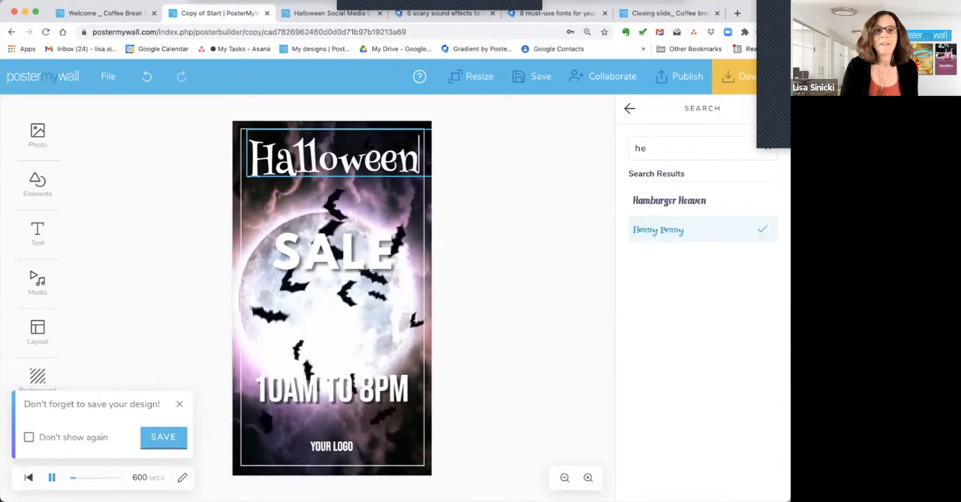
Move the SALE text lower over the moon and change its font to Liquidism.
left_click_drag(332, 254, 332, 283)
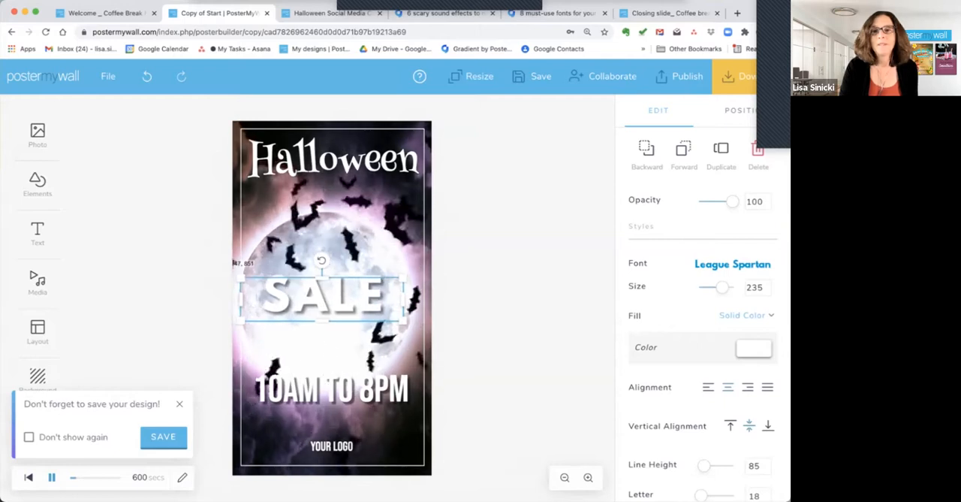
left_click(733, 263)
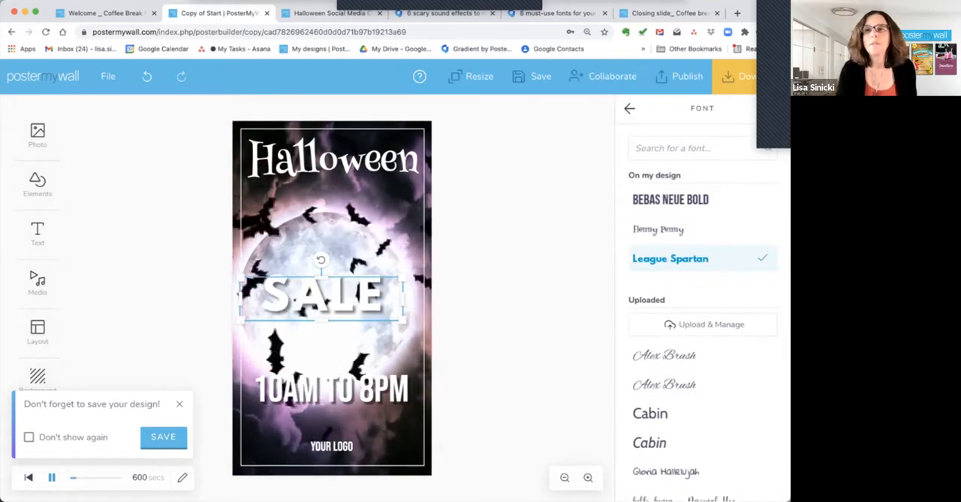
left_click(674, 148)
type("li")
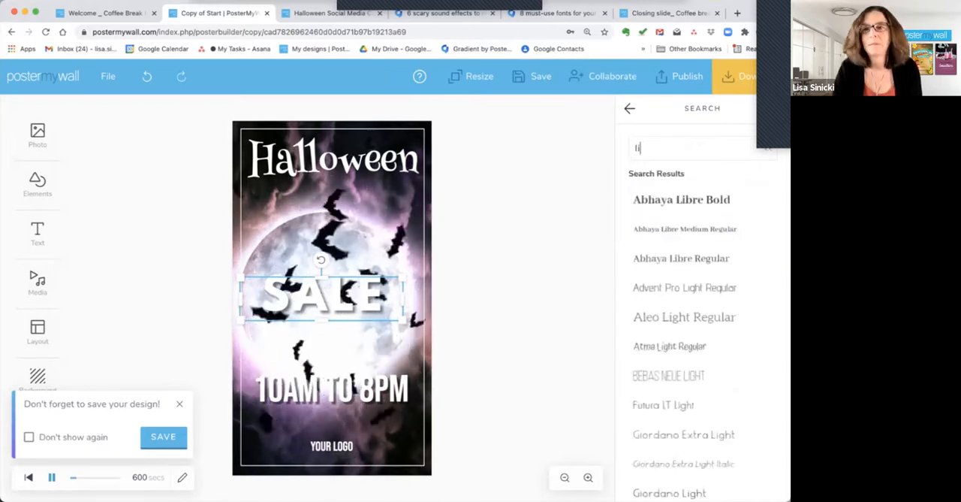
type("qu")
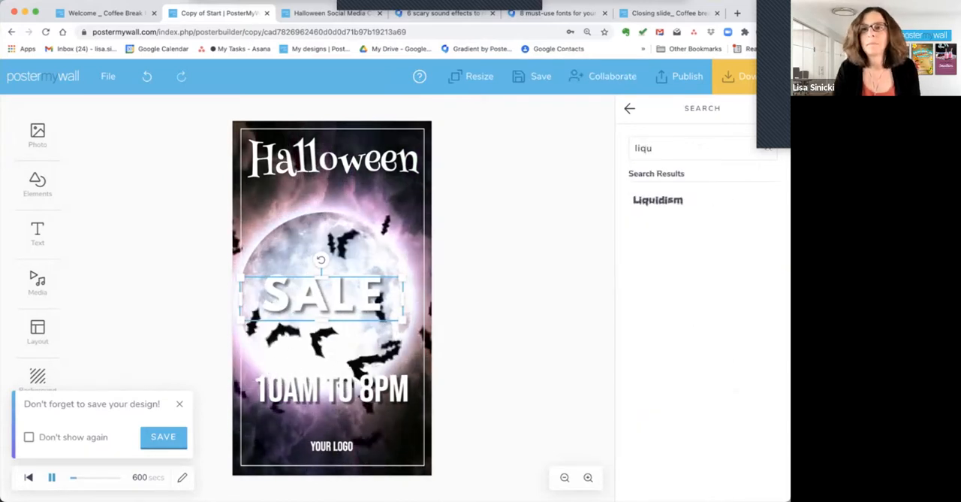
left_click(669, 200)
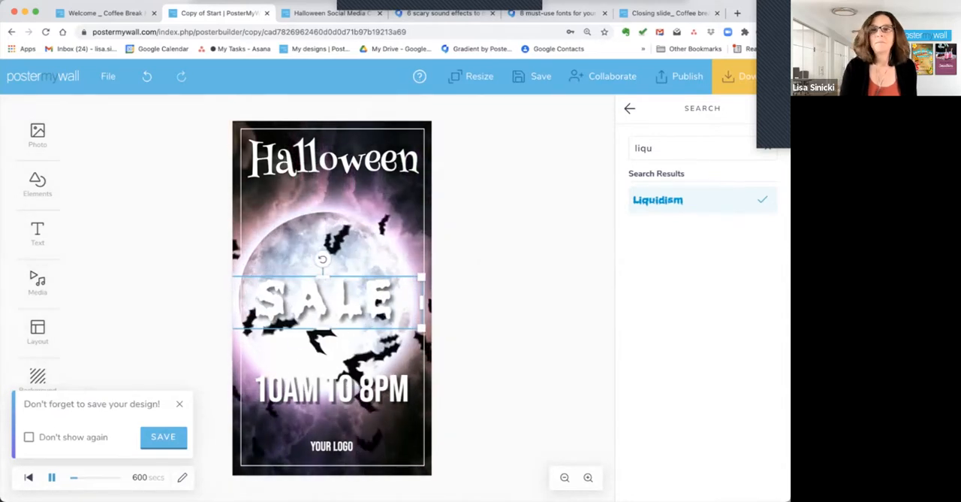
left_click(629, 108)
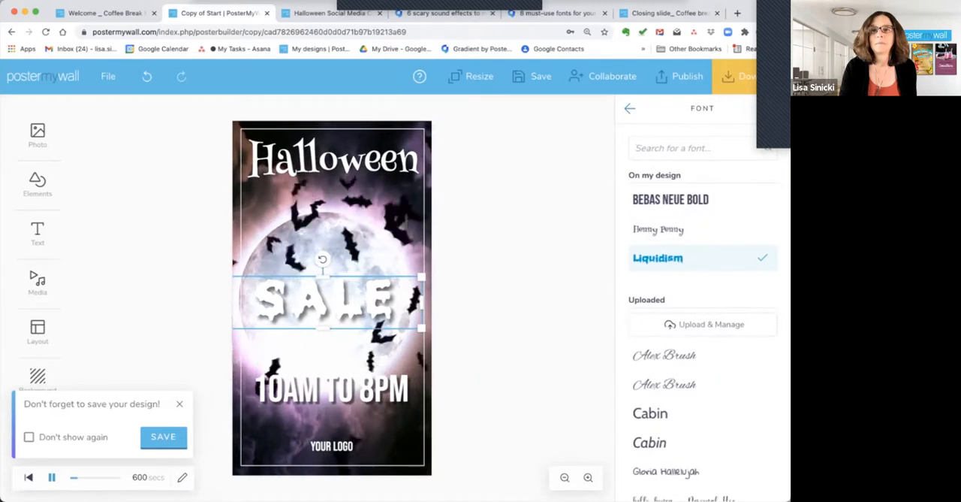
left_click(630, 109)
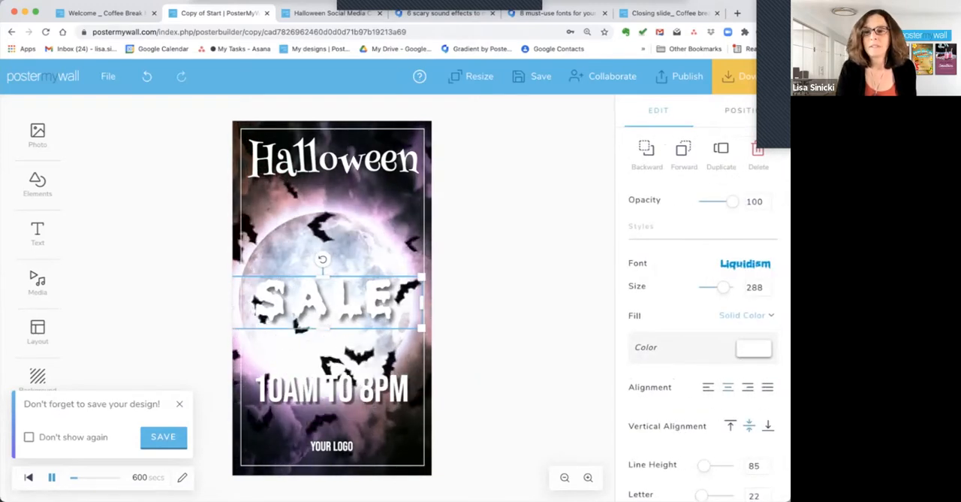
Color the SALE text orange (f0a51a) and move the animated "10AM to 8PM" text down to just above the logo text.
left_click(753, 349)
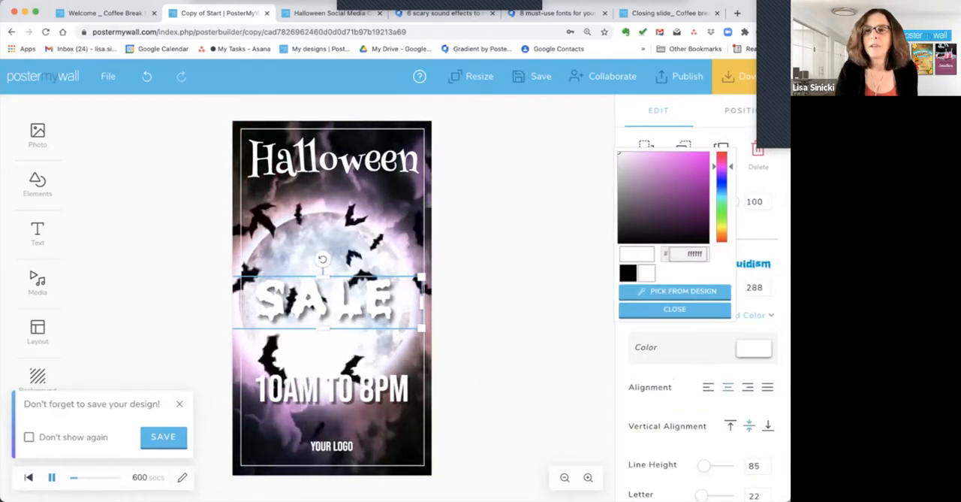
left_click(722, 233)
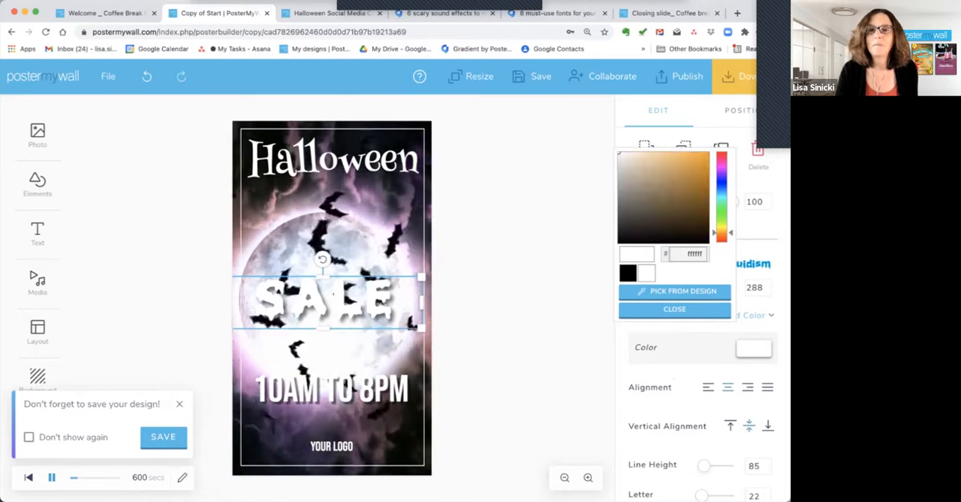
left_click(698, 156)
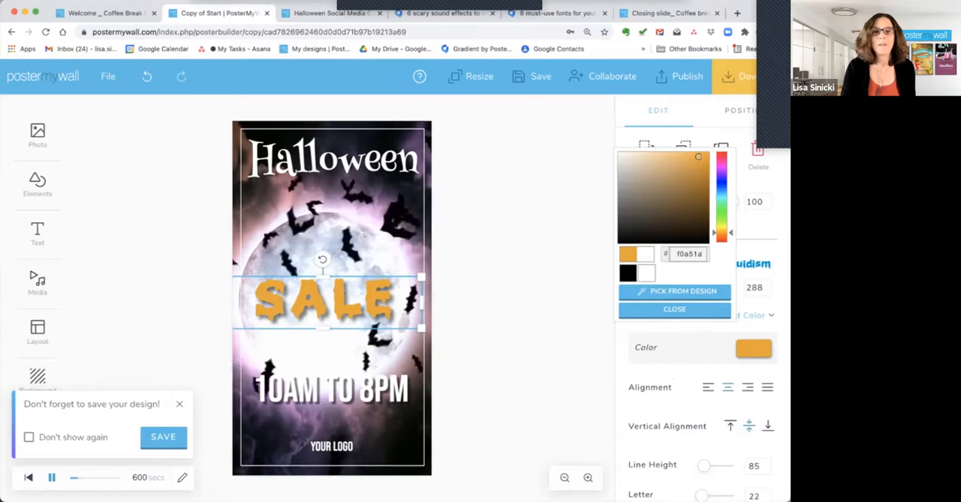
left_click_drag(332, 389, 329, 410)
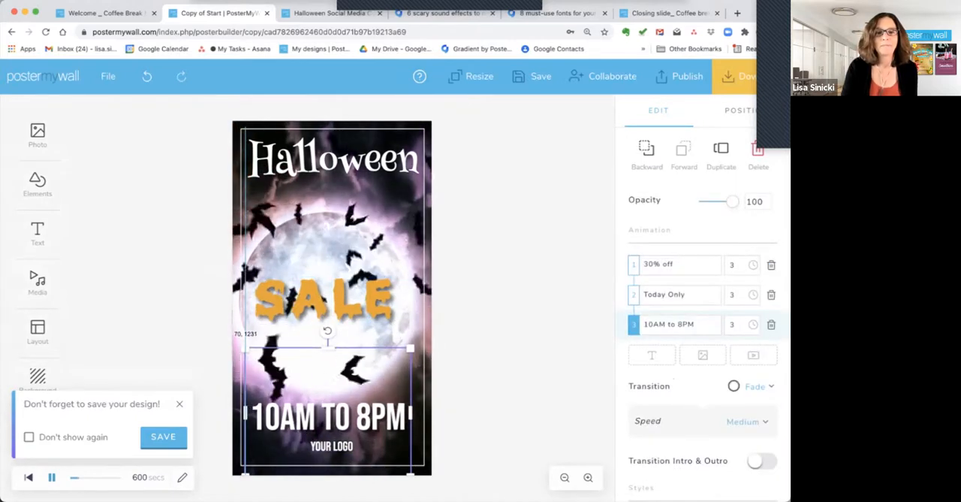
left_click(509, 344)
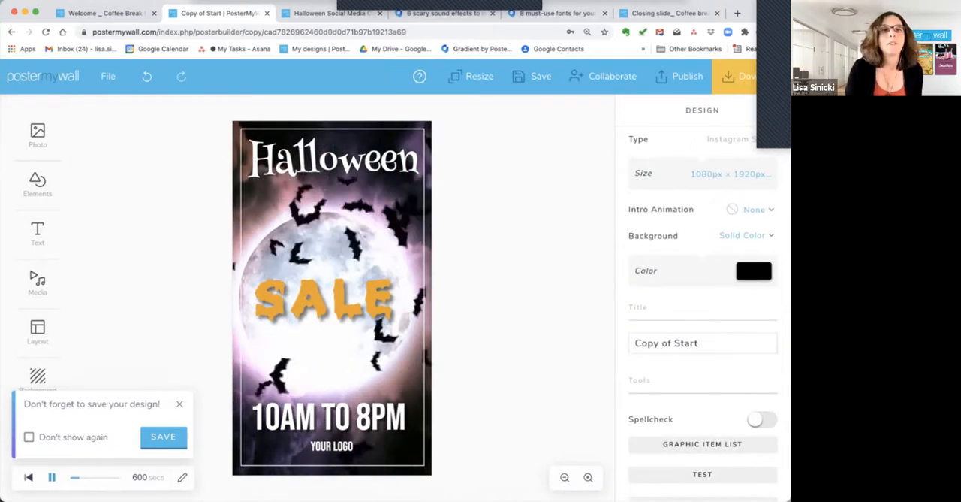
Check the Halloween calendar's October 14 sound idea and examine the templates and audio advice in the "6 scary sound effects" article.
left_click(330, 13)
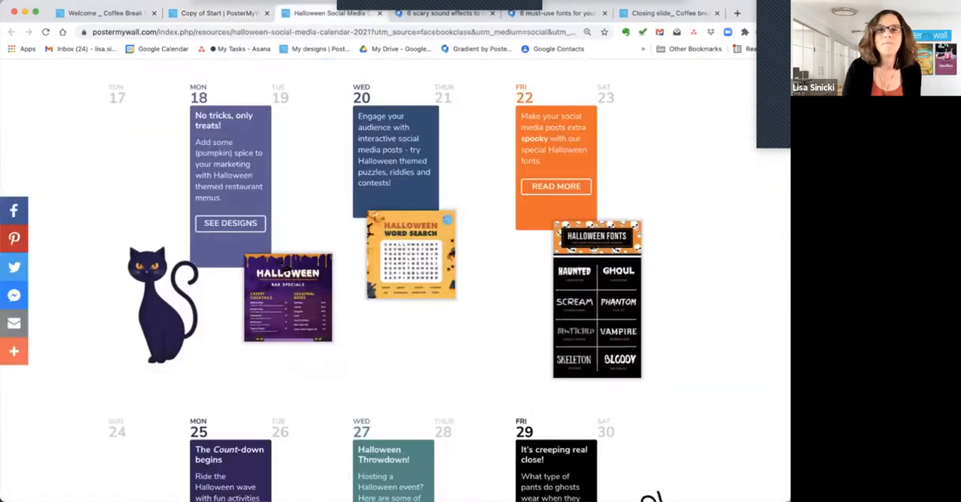
scroll(387, 281, "down", 1)
scroll(447, 280, "up", 6)
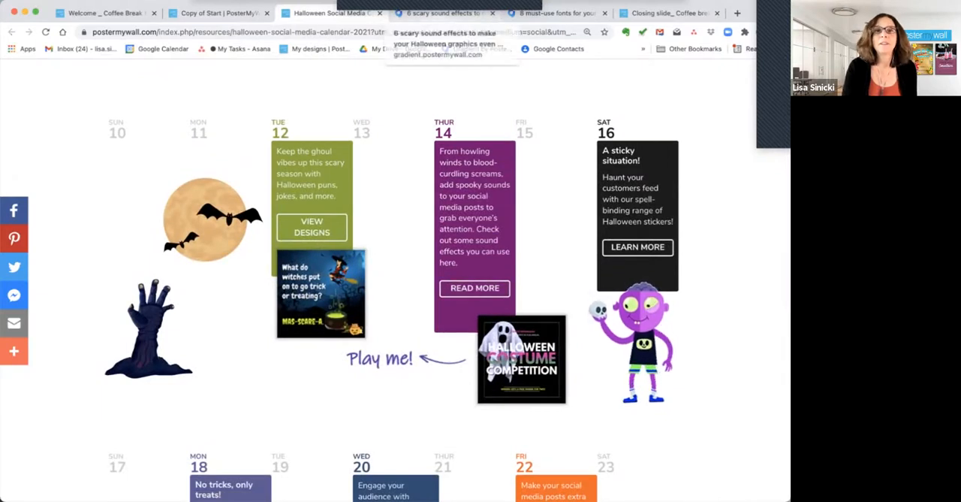
left_click(443, 12)
scroll(395, 300, "down", 3)
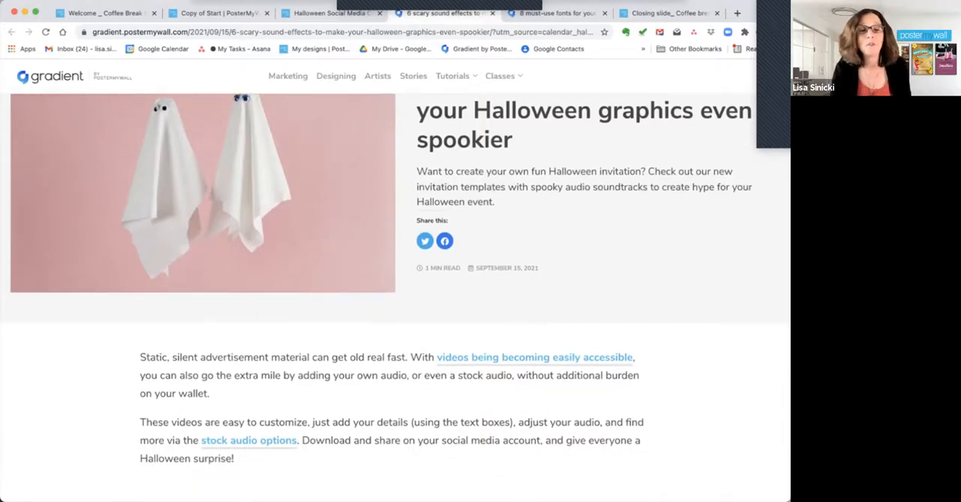
scroll(395, 301, "down", 2)
scroll(395, 300, "down", 5)
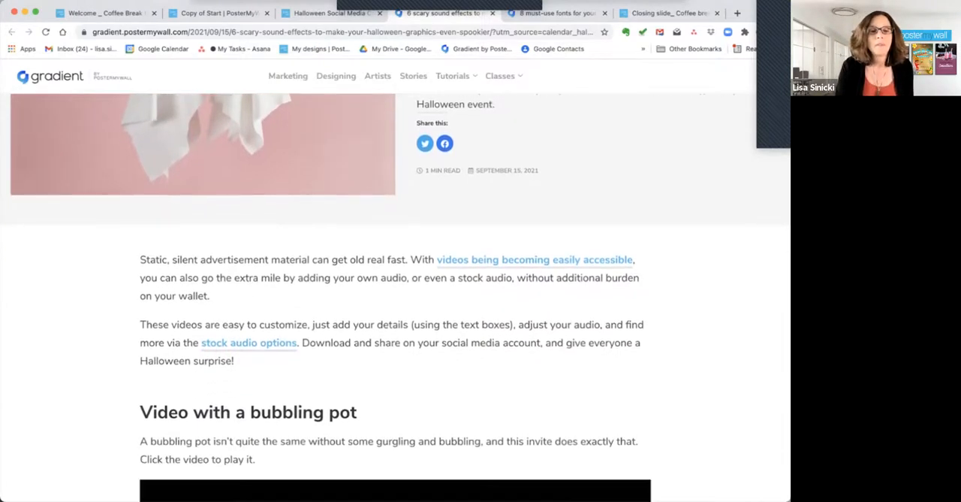
scroll(396, 301, "down", 4)
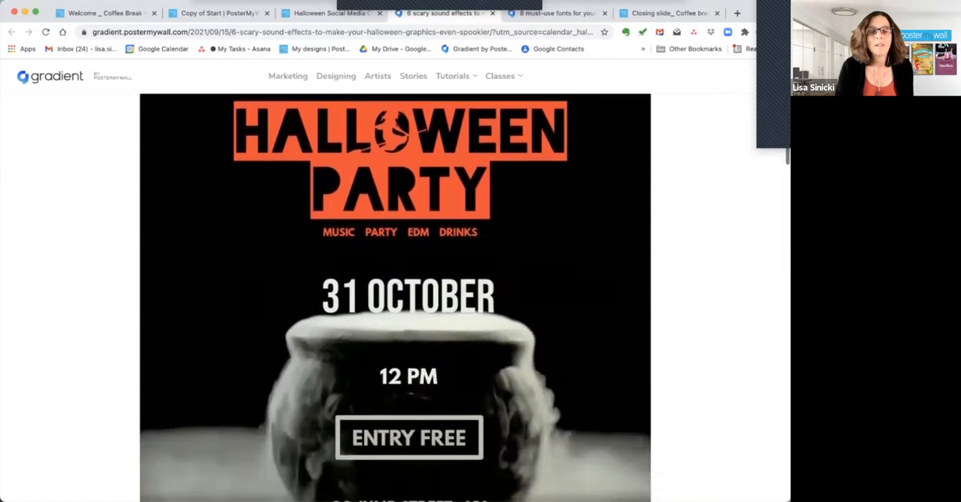
scroll(395, 301, "down", 8)
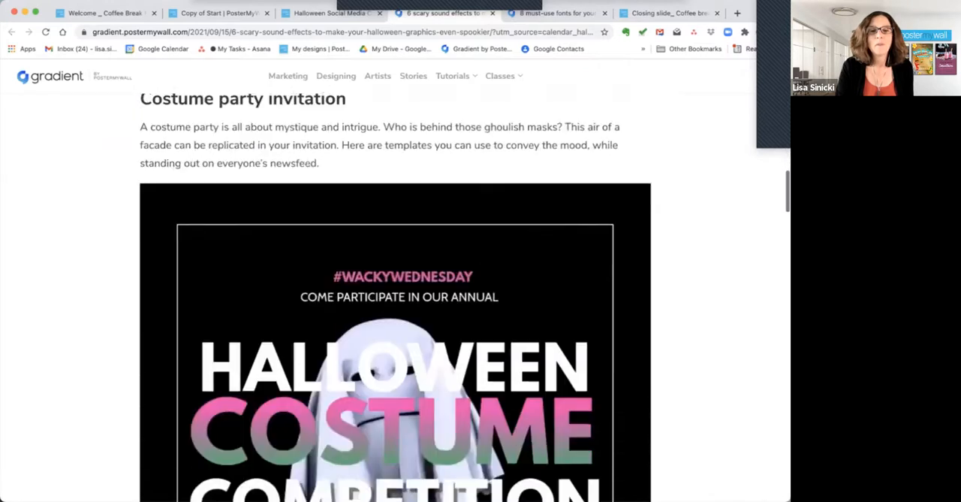
scroll(395, 301, "down", 9)
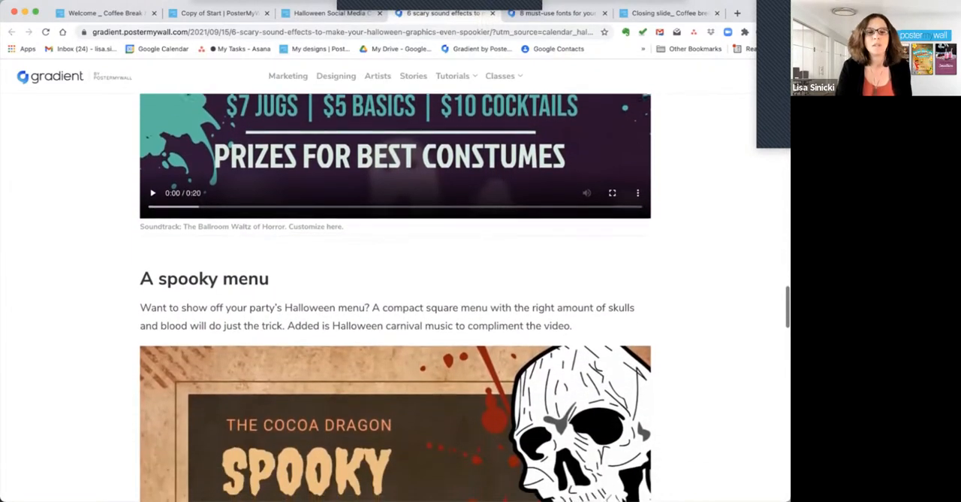
scroll(395, 301, "down", 10)
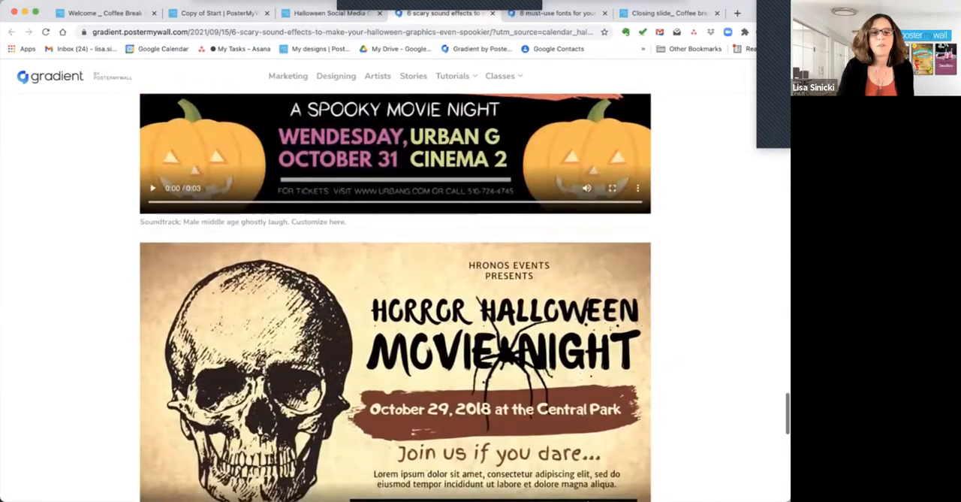
scroll(395, 300, "down", 3)
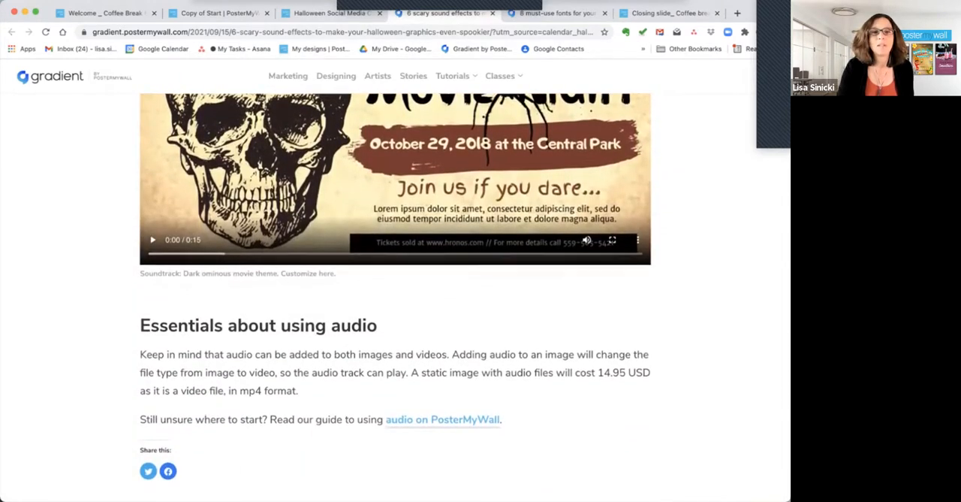
scroll(395, 301, "up", 3)
scroll(395, 298, "up", 15)
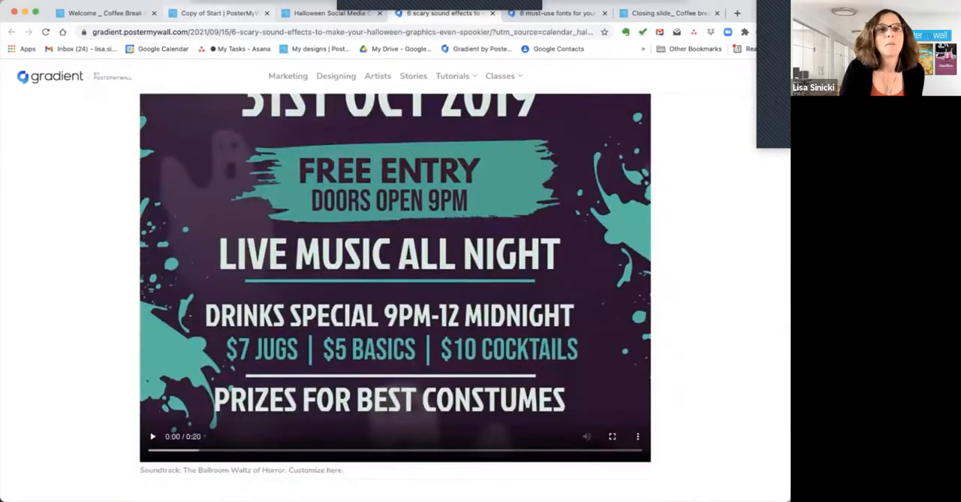
Return to the Copy of Start design and save it, dismissing the download offer.
left_click(219, 13)
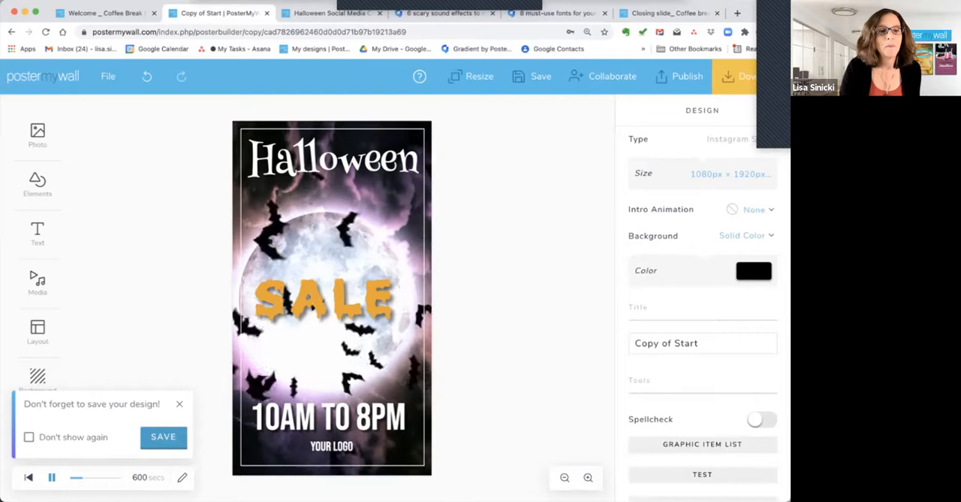
left_click(164, 437)
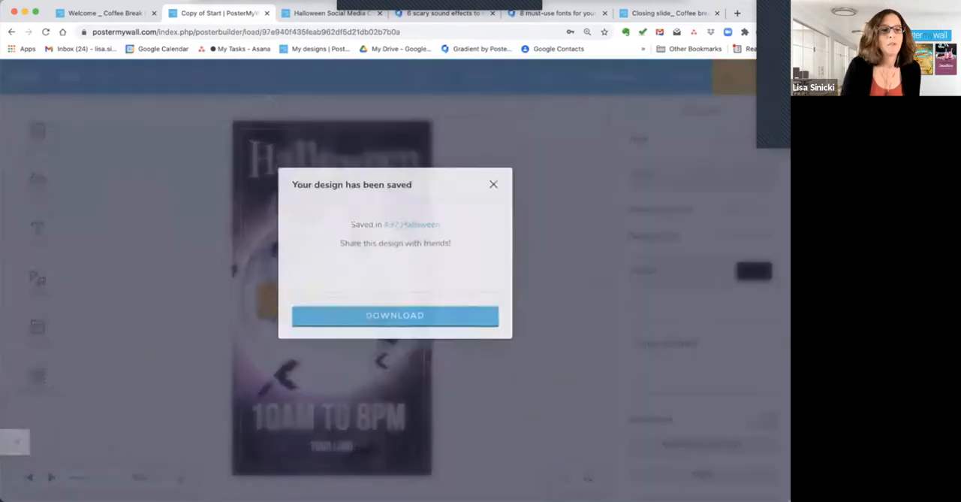
left_click(493, 212)
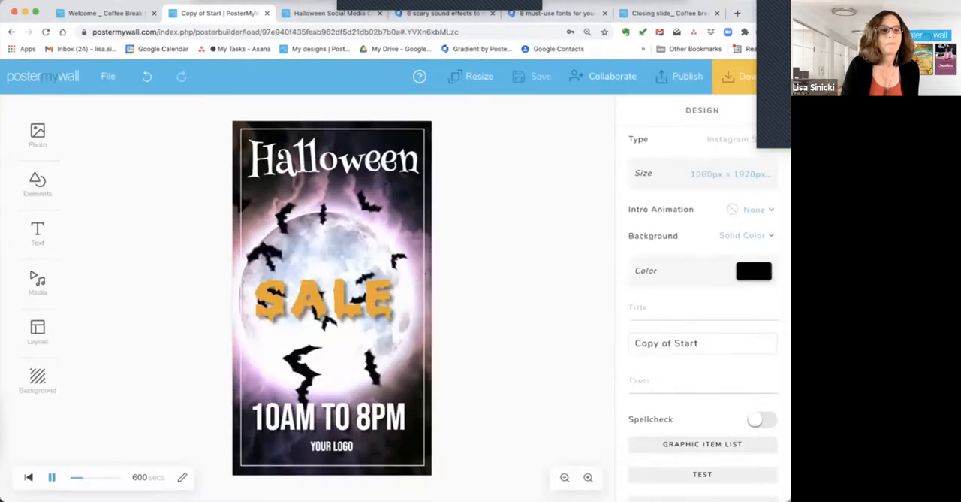
Search the stock audio clips for "halloween" and preview the Witch Cackle Laughter clip.
left_click(38, 282)
left_click(100, 424)
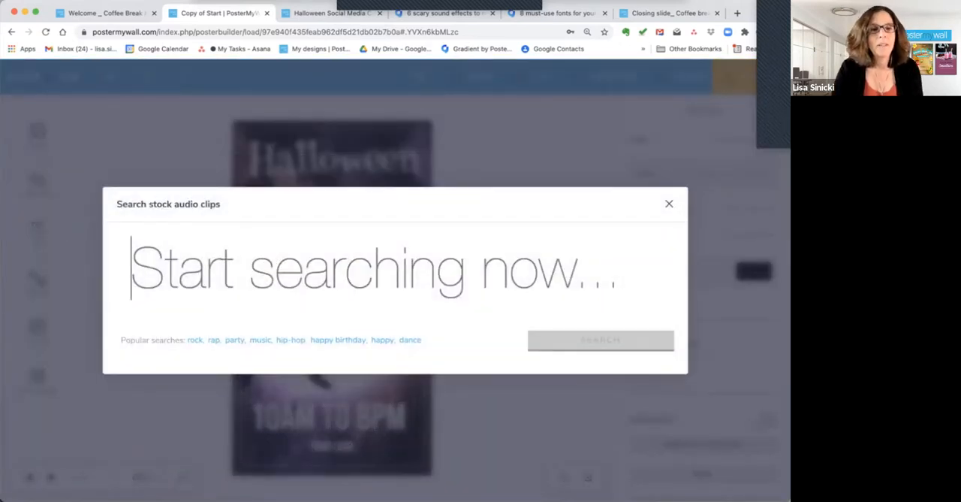
type("halloween")
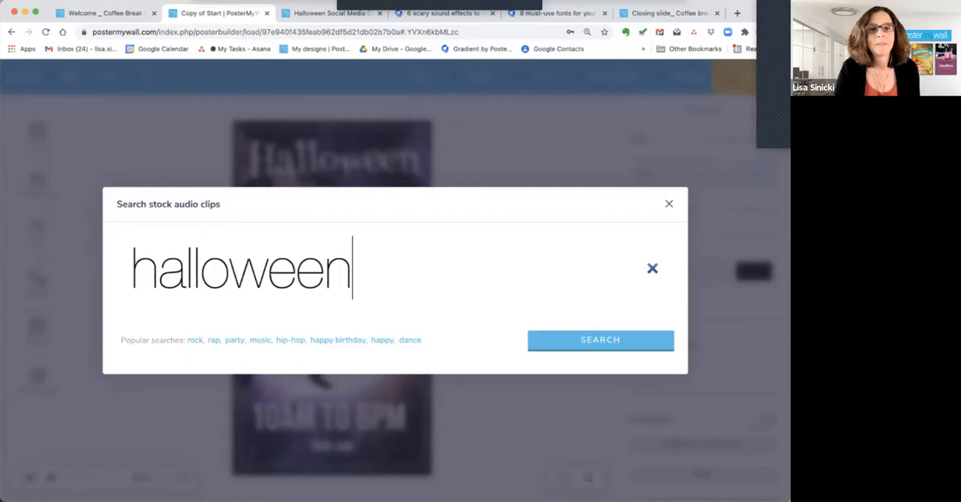
left_click(564, 336)
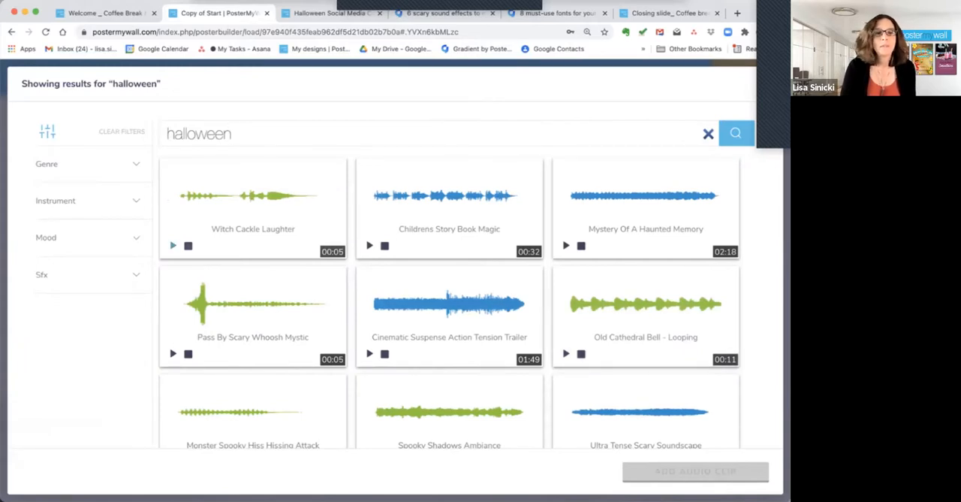
left_click(173, 245)
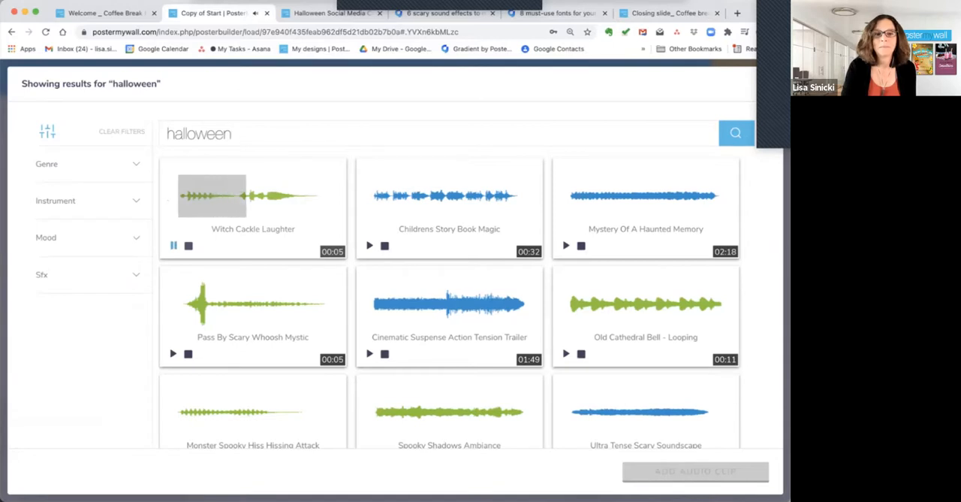
Stop the Witch Cackle Laughter preview, sample the Old Cathedral Bell - Looping clip and browse the other halloween audio clips.
left_click(173, 244)
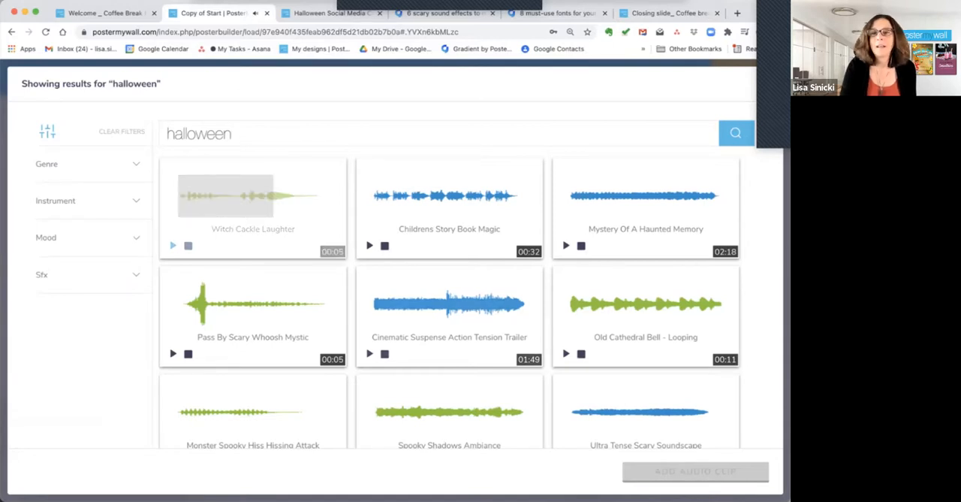
scroll(449, 305, "down", 2)
scroll(450, 305, "down", 1)
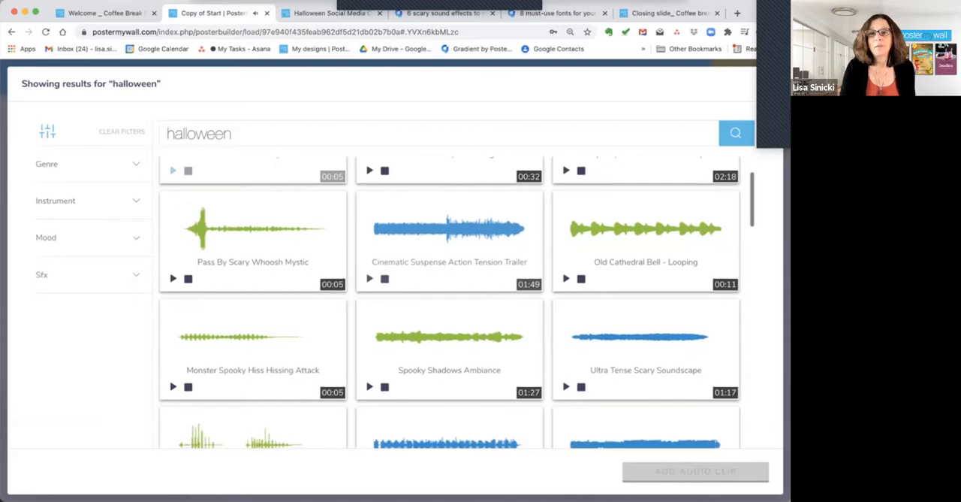
left_click(566, 279)
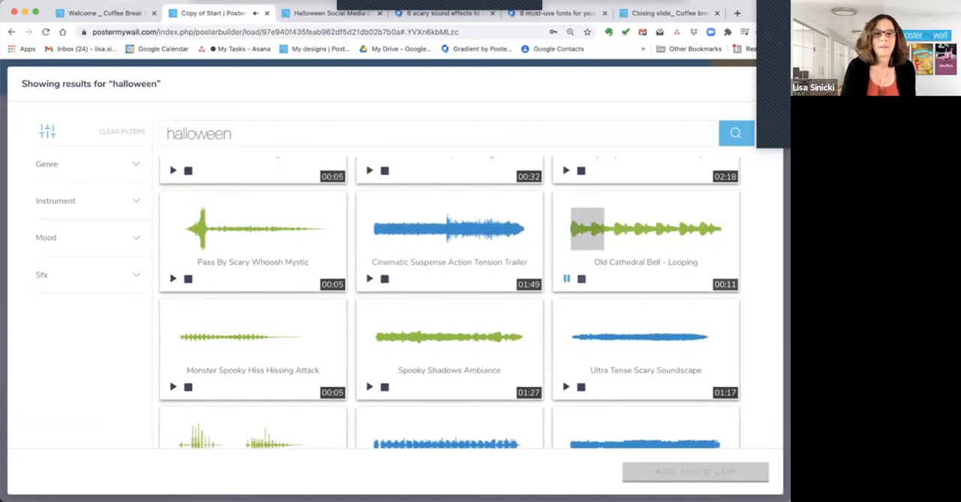
left_click(567, 278)
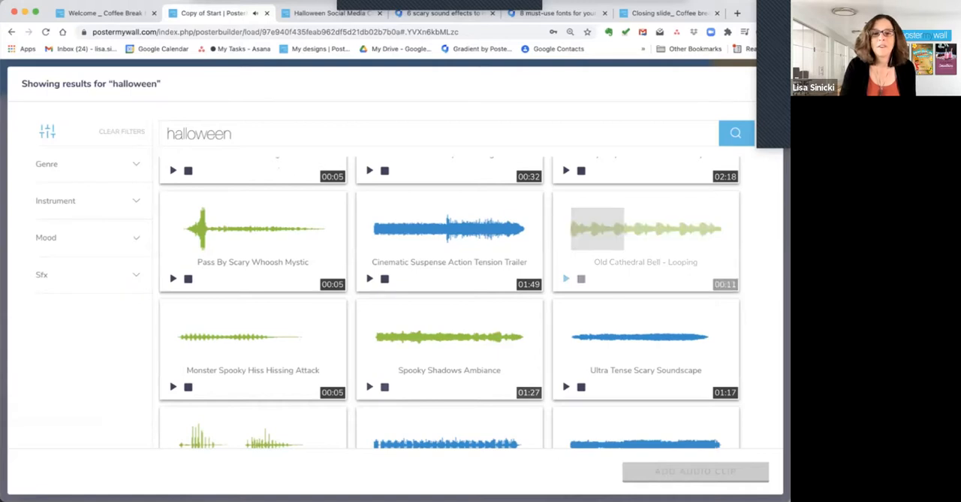
scroll(566, 278, "down", 3)
scroll(457, 303, "down", 4)
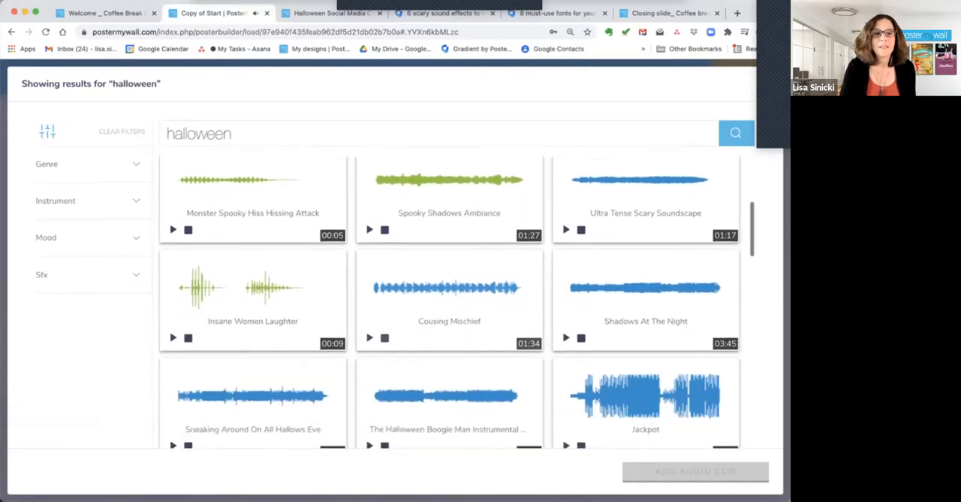
scroll(457, 303, "down", 4)
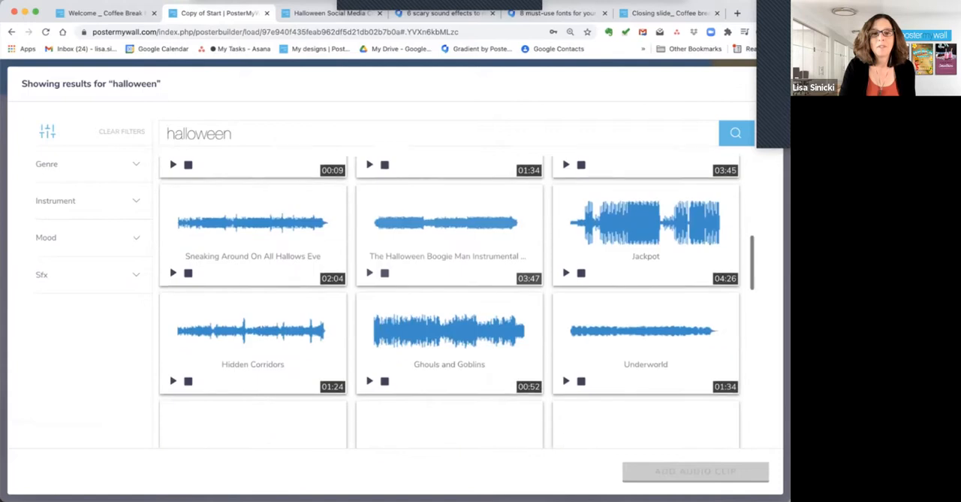
scroll(449, 302, "up", 10)
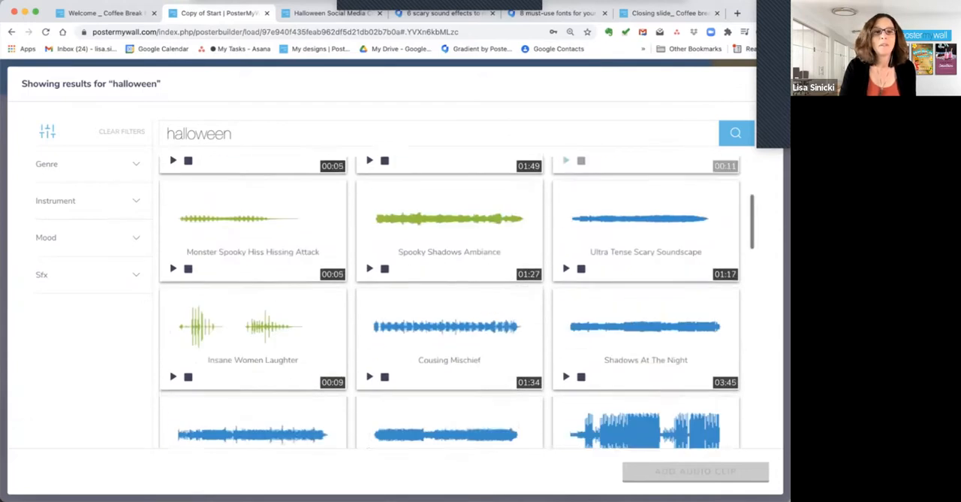
Search the stock audio clips for "graveyard" and look through the results.
left_click_drag(235, 133, 166, 133)
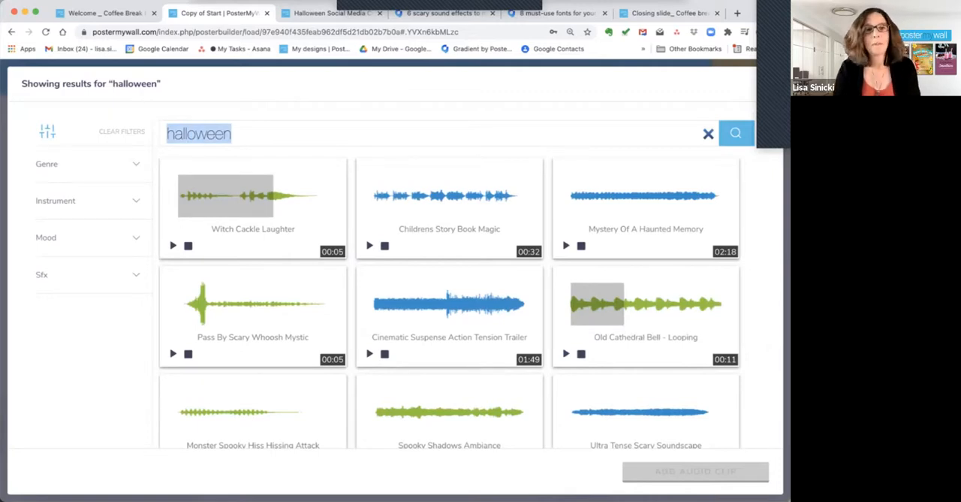
type("gravey")
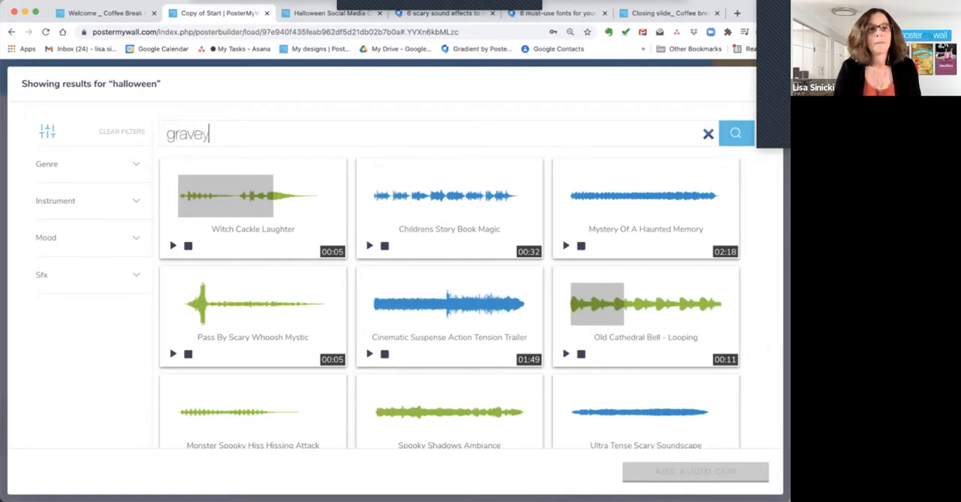
type("a")
type("rd")
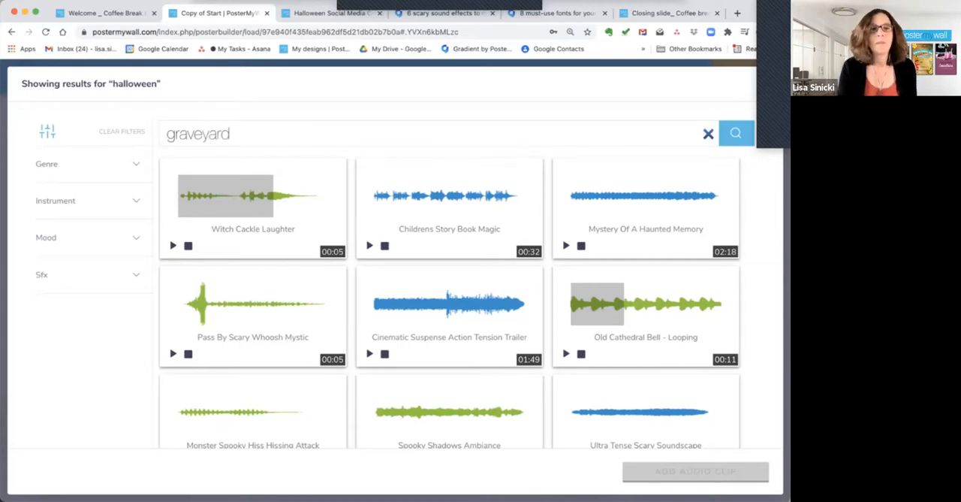
key("Return")
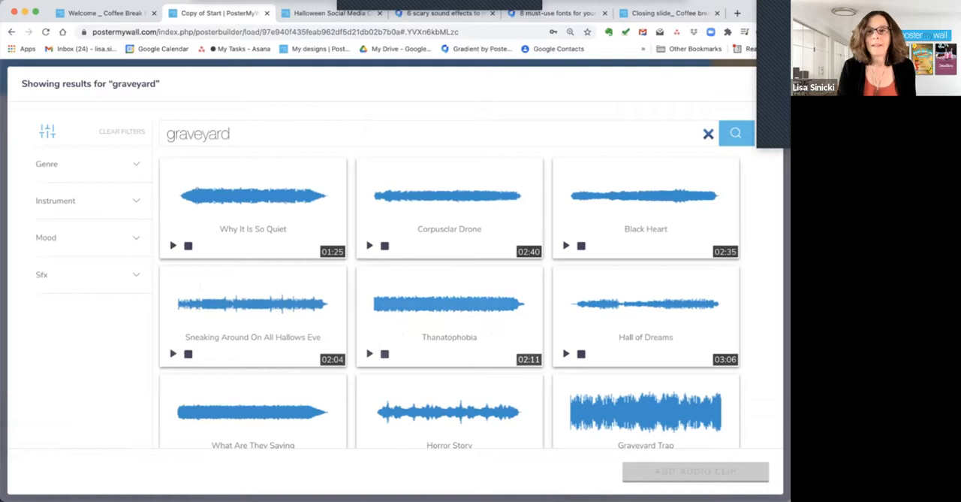
scroll(450, 311, "down", 2)
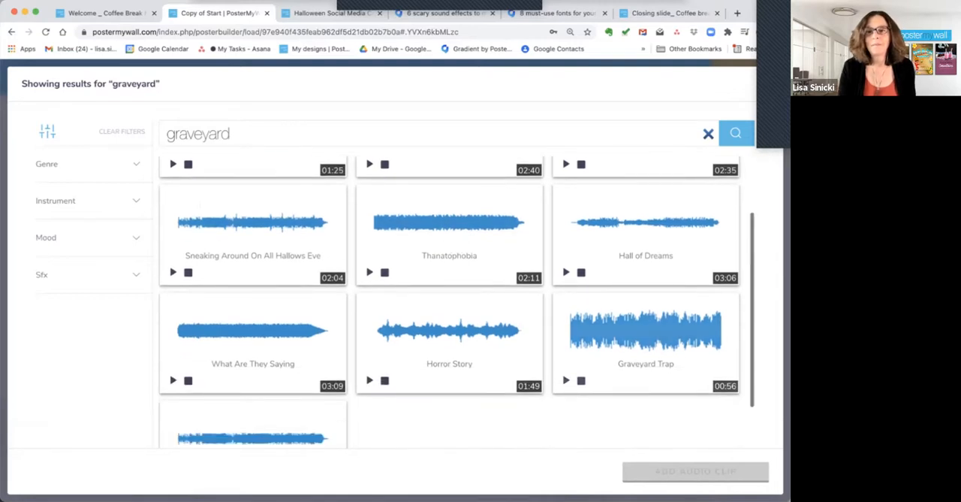
Preview the Graveyard Trap clip and add it to the design as its audio.
left_click(567, 380)
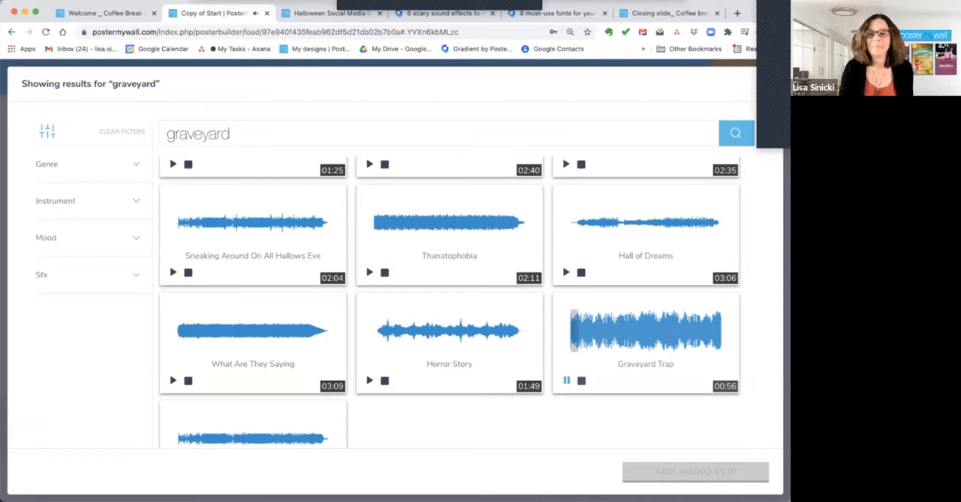
left_click(566, 380)
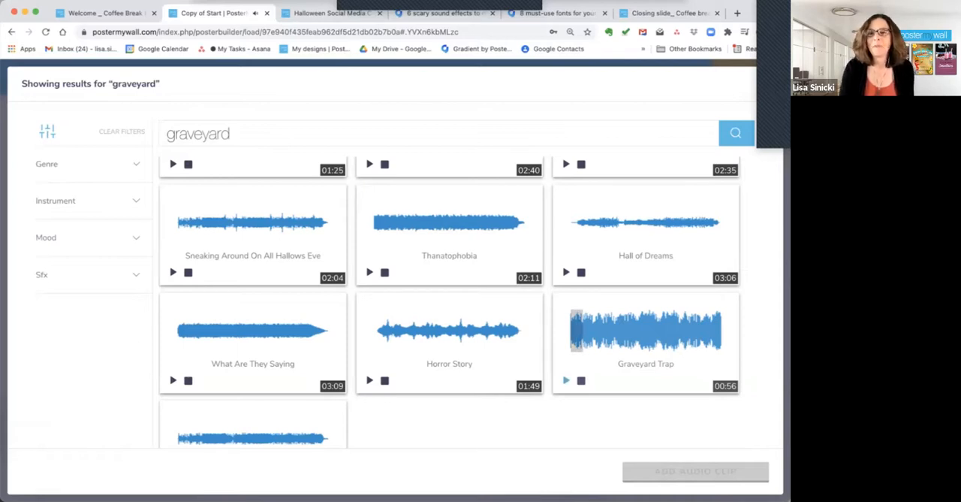
left_click(644, 338)
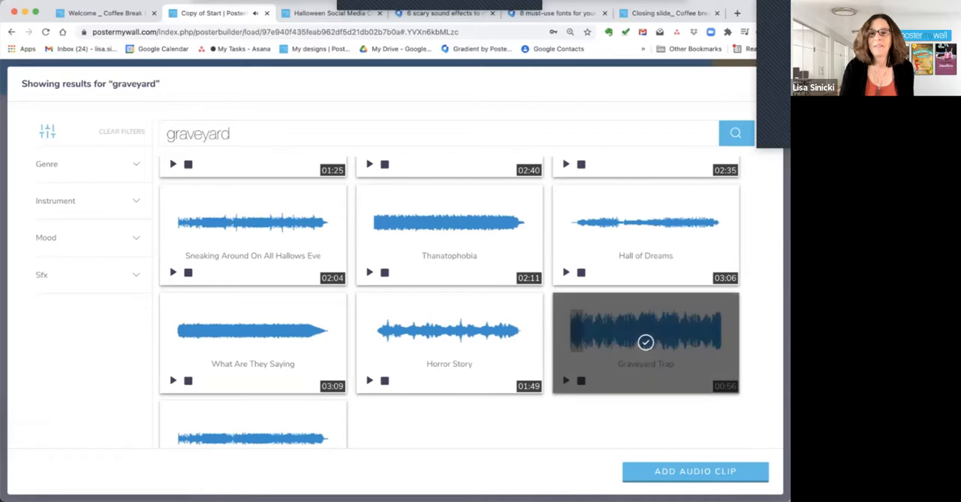
left_click(682, 471)
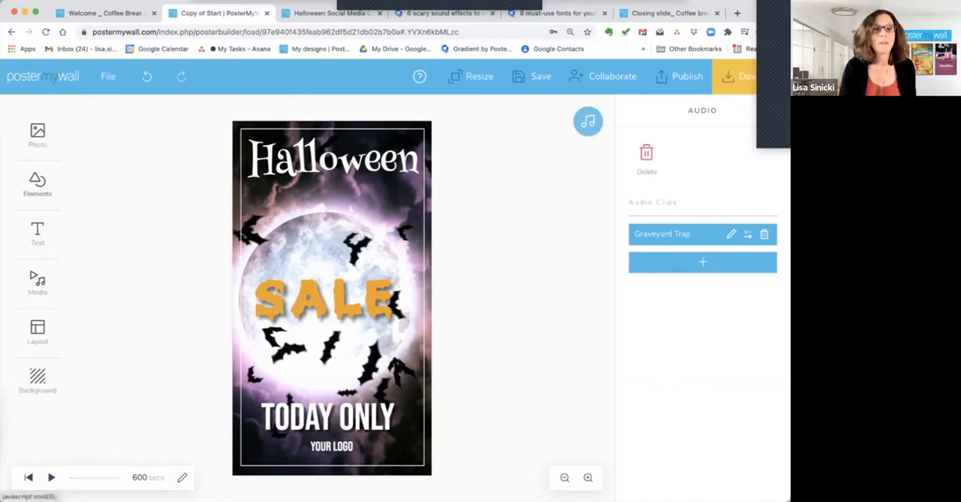
Search the animated stickers for "halloween" and add the white ghost over the moon's upper right, between the Halloween and SALE texts.
left_click(38, 185)
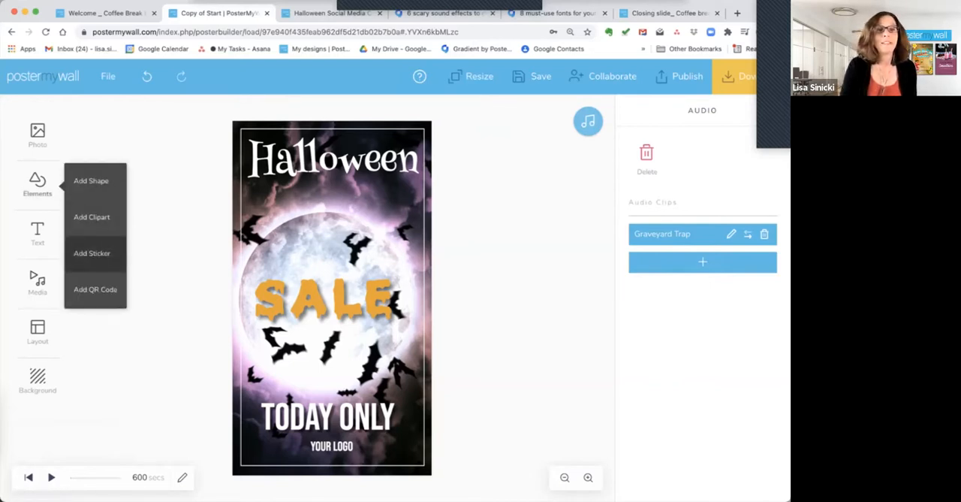
left_click(92, 253)
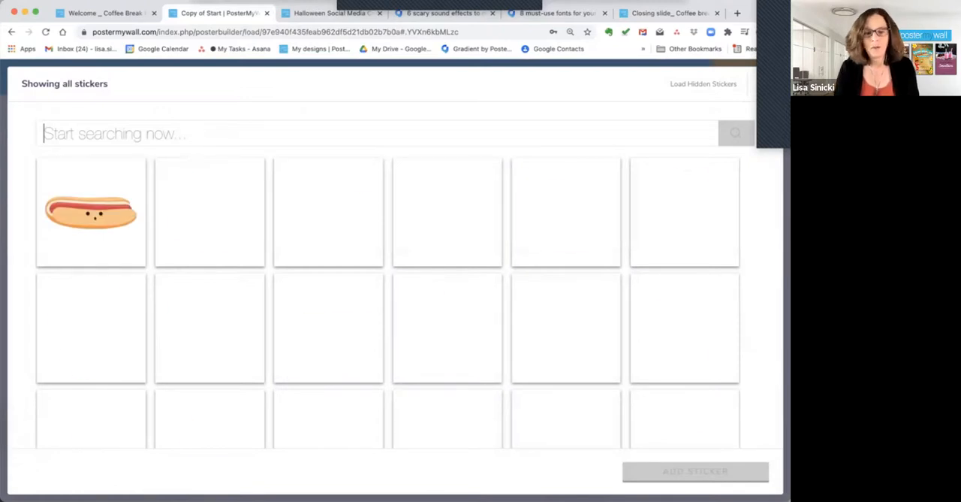
type("halloween")
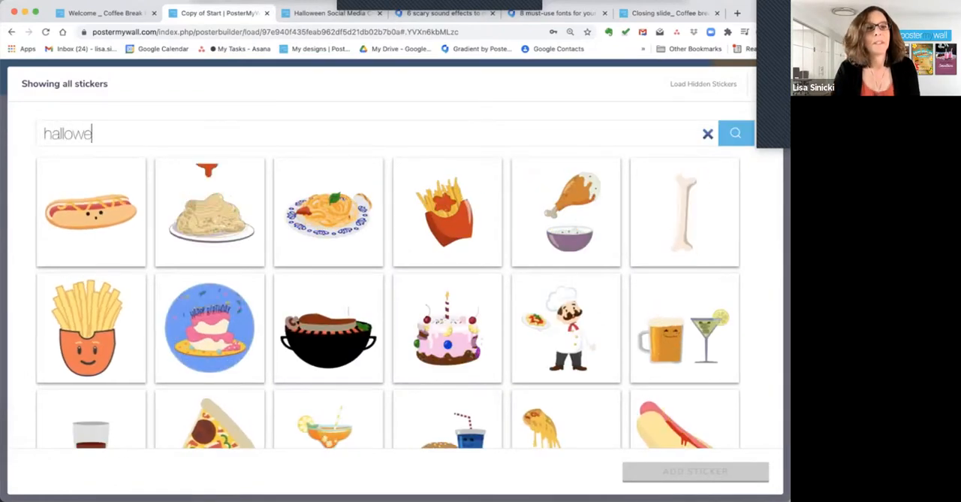
key("Return")
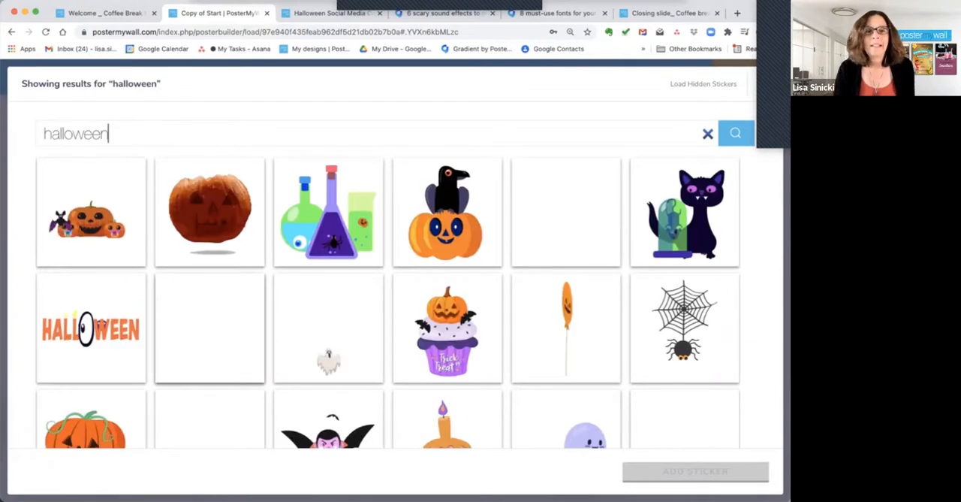
scroll(387, 301, "down", 3)
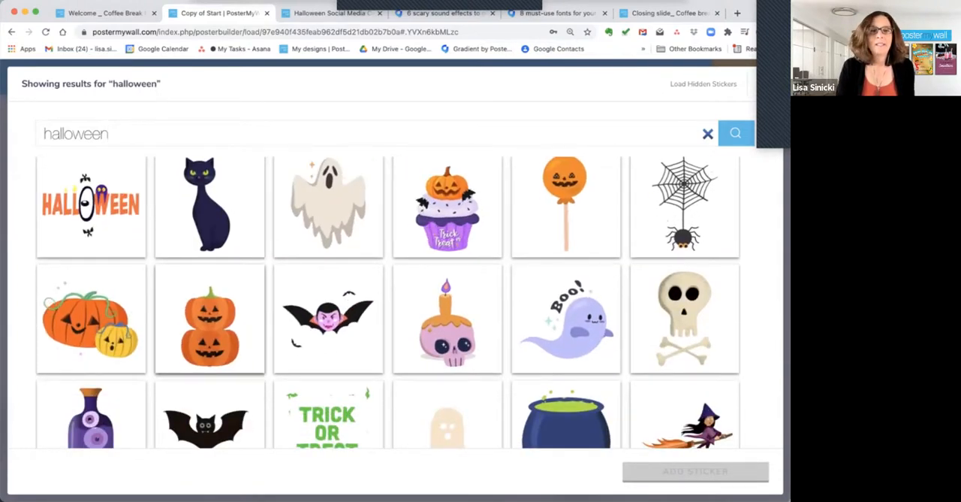
scroll(209, 323, "up", 1)
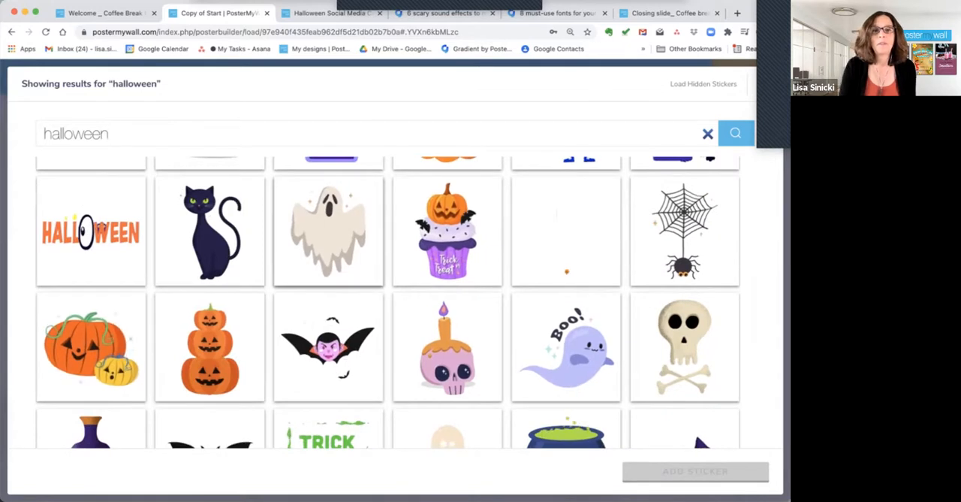
left_click(328, 231)
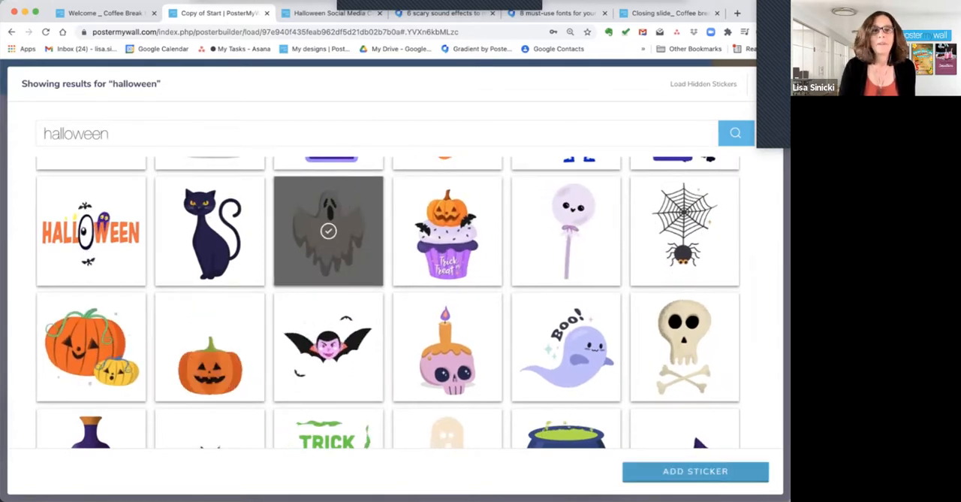
left_click(702, 474)
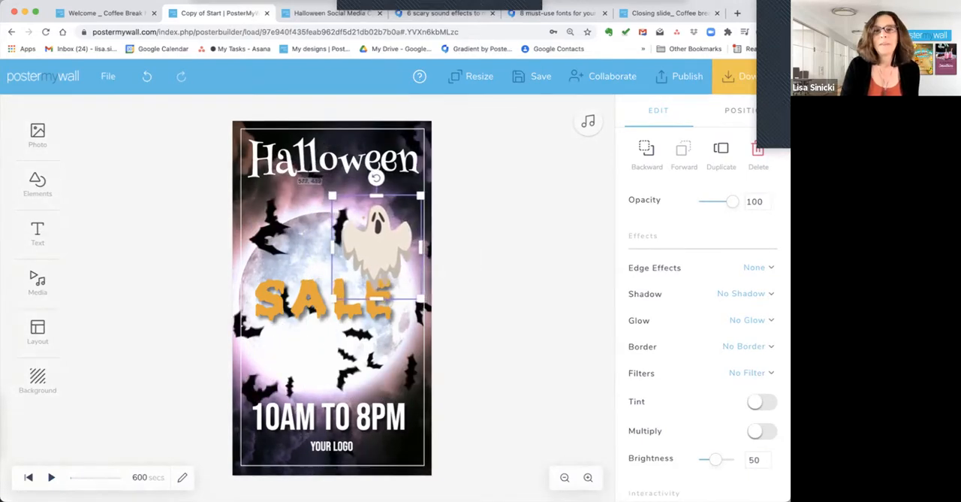
Layer the ghost sticker behind the SALE text but in front of the bat video background.
left_click(646, 154)
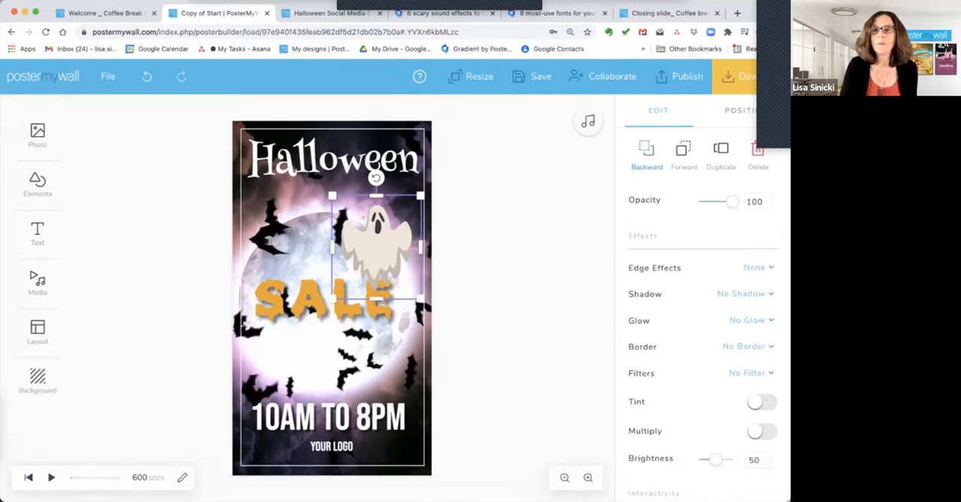
left_click(648, 153)
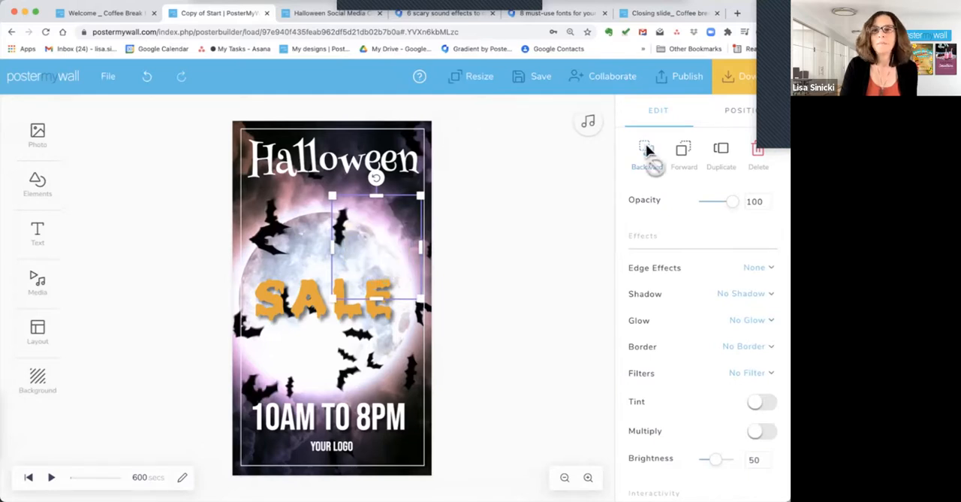
left_click(683, 153)
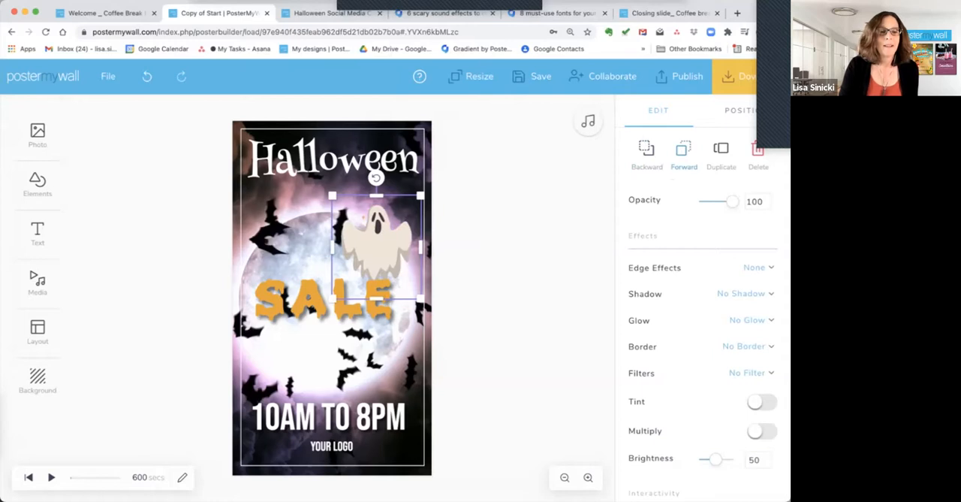
Play back the finished design twice to check its animation and sound, and switch to the Closing slide design.
left_click(52, 477)
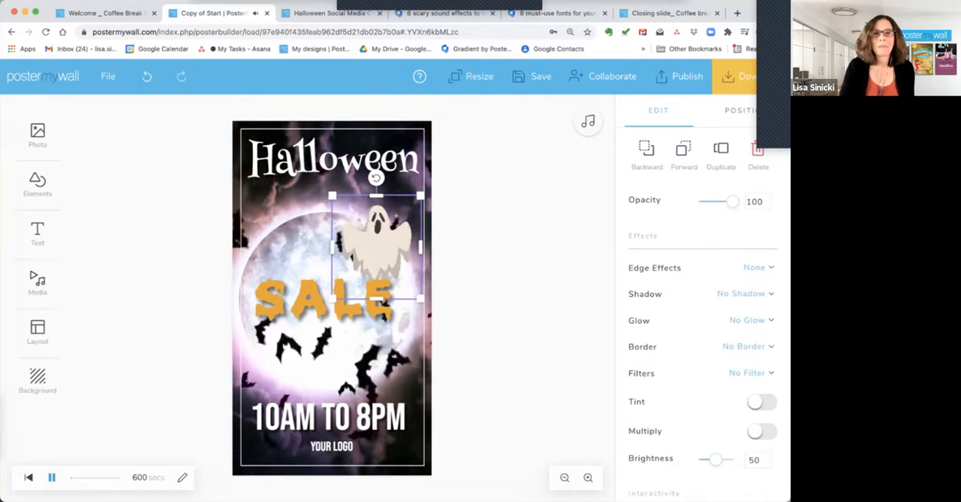
left_click(52, 477)
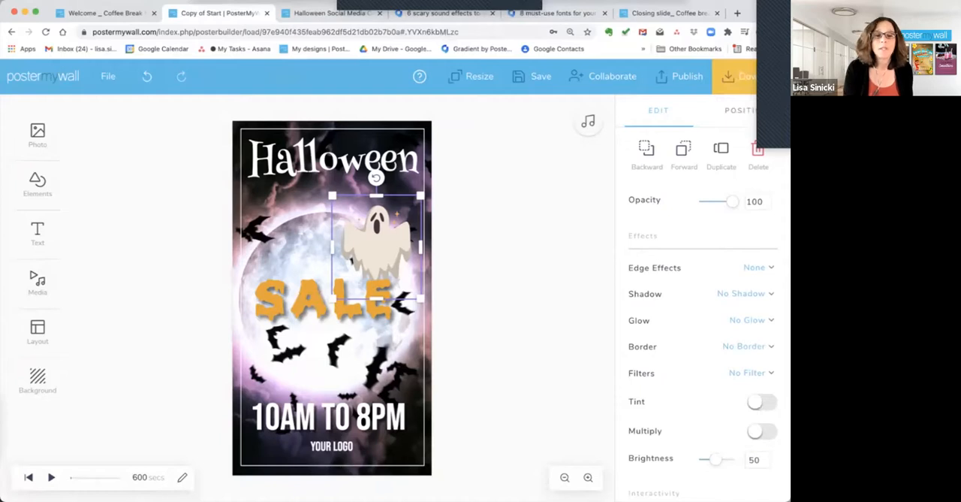
left_click(52, 478)
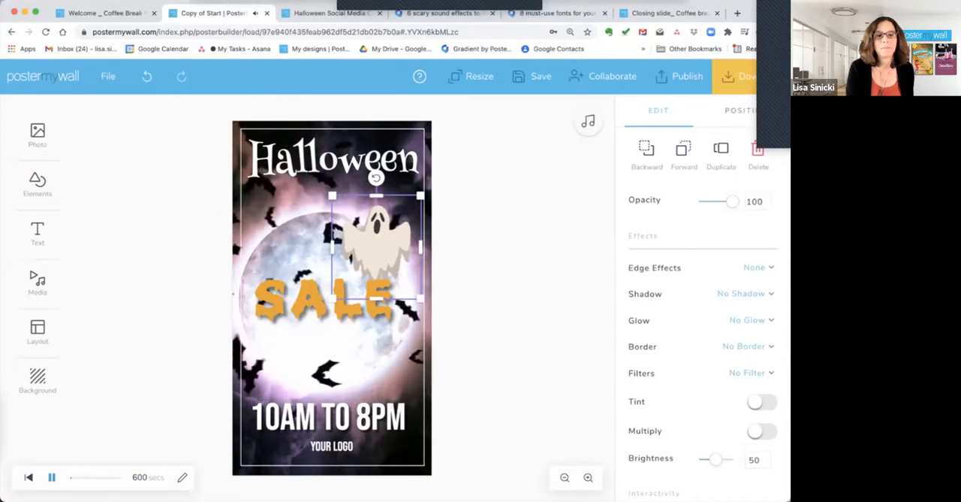
left_click(51, 478)
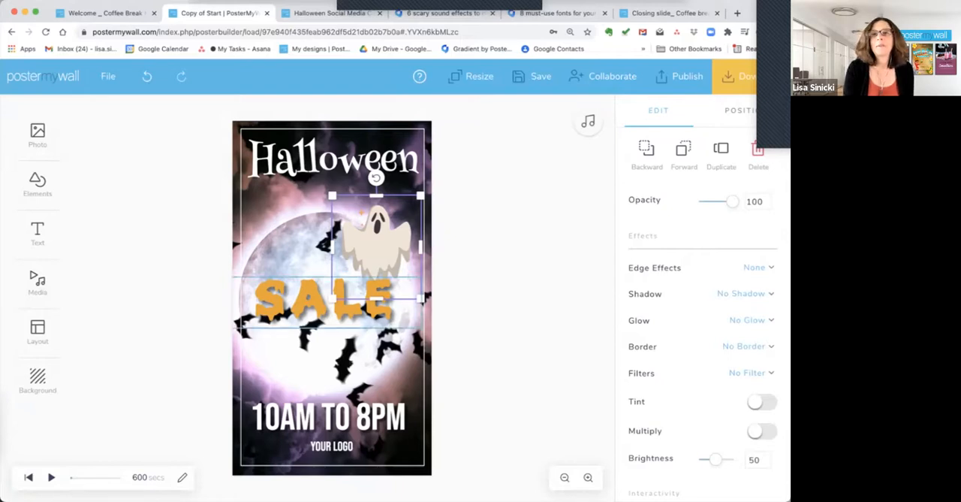
left_click(669, 13)
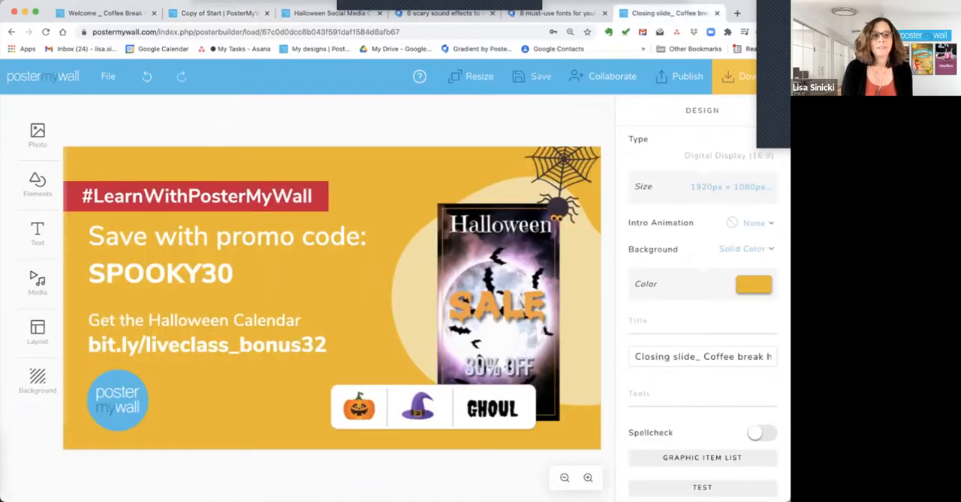